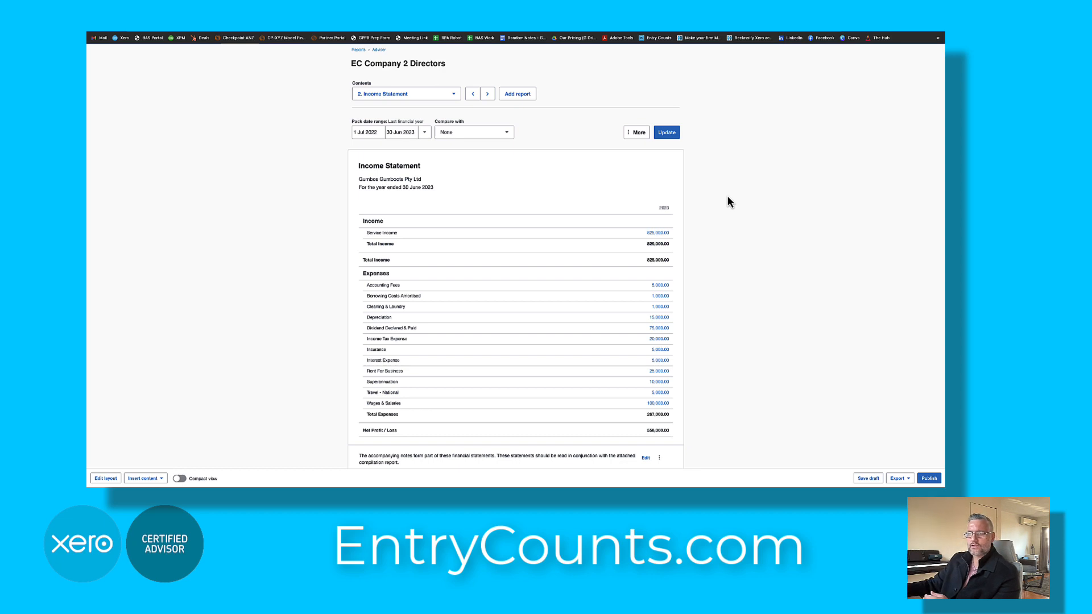
Step: Search the chart of accounts for "dividend" and copy the name of the Dividend Declared & Paid expense account
scroll(727, 197, "down", 1)
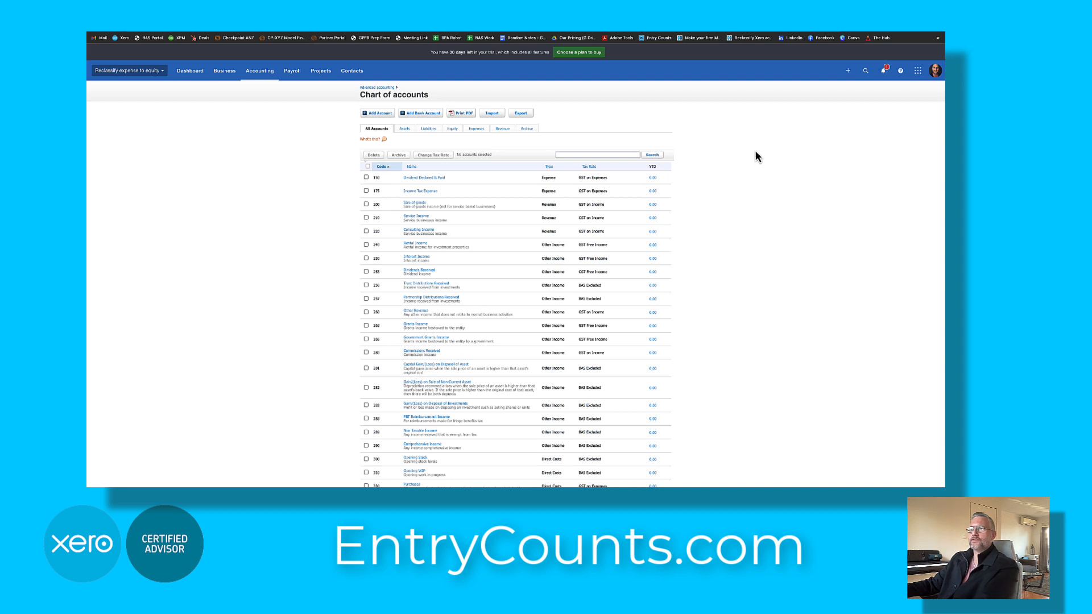
left_click(625, 152)
type("dividend")
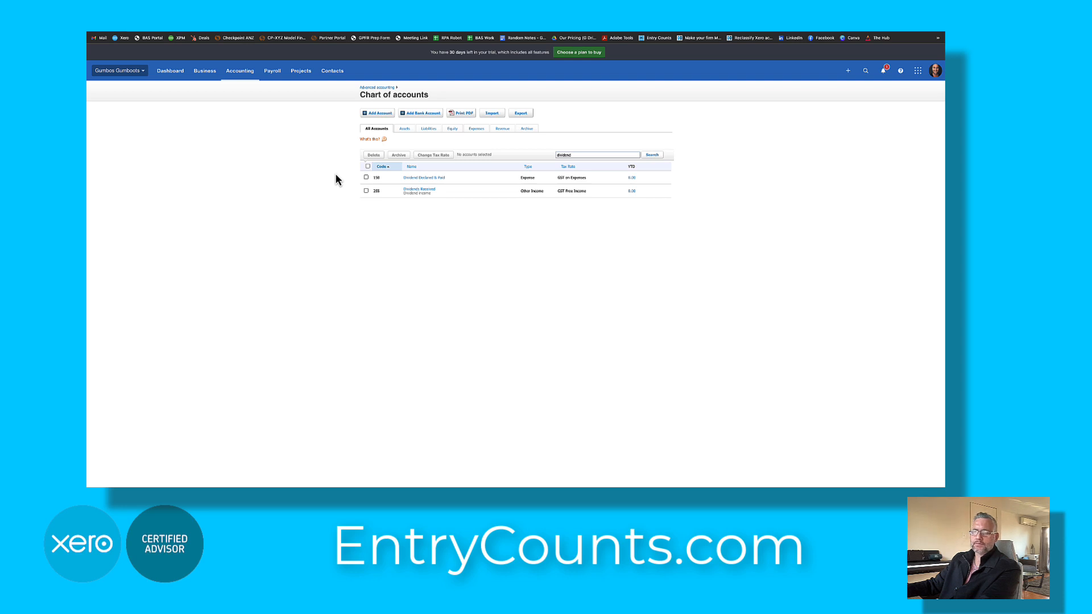
left_click(413, 179)
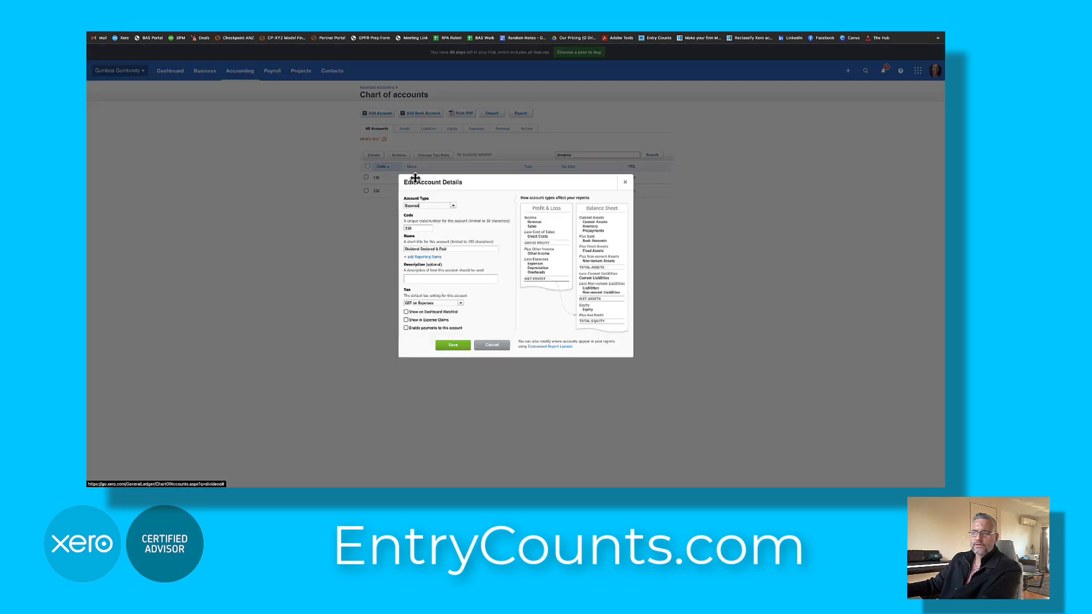
triple_click(427, 249)
key("ctrl+c")
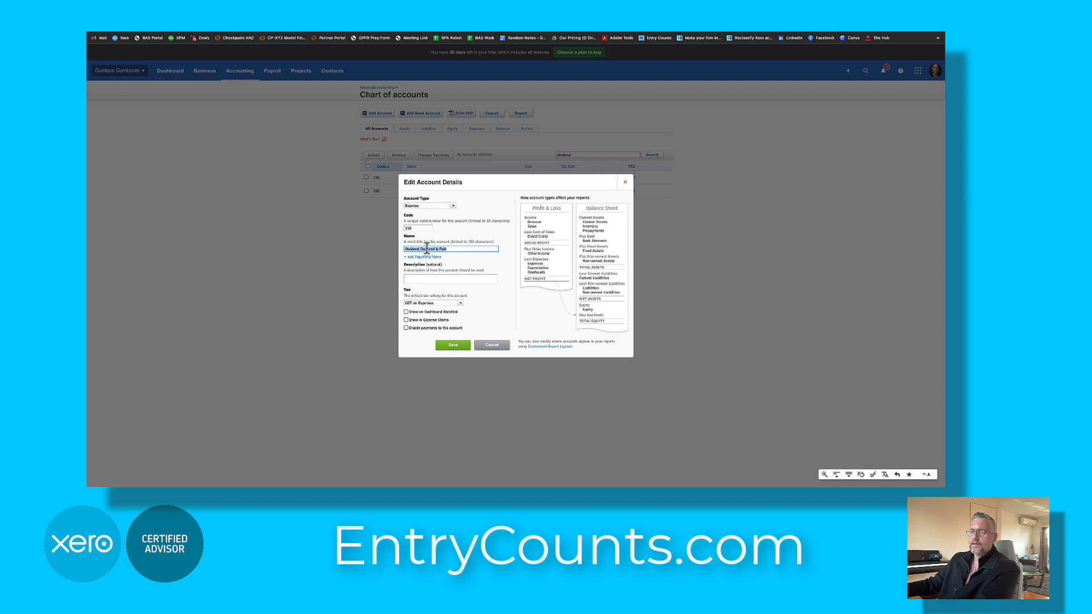
key("Escape")
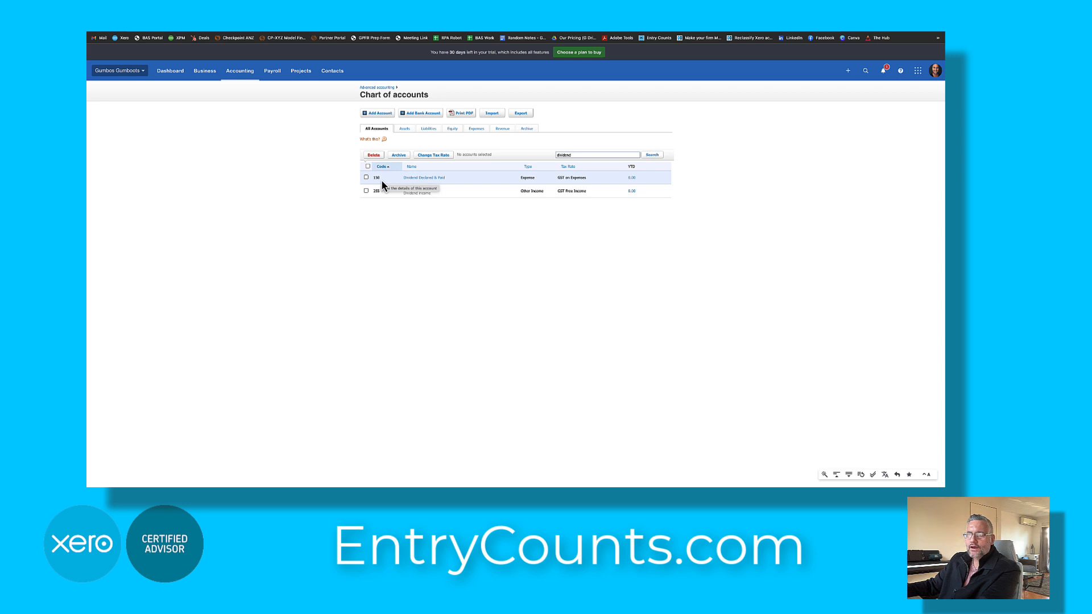
Step: Start a new Equity account with code 950 and the name "Dividend Declared & Paid (Equity)"
left_click(377, 113)
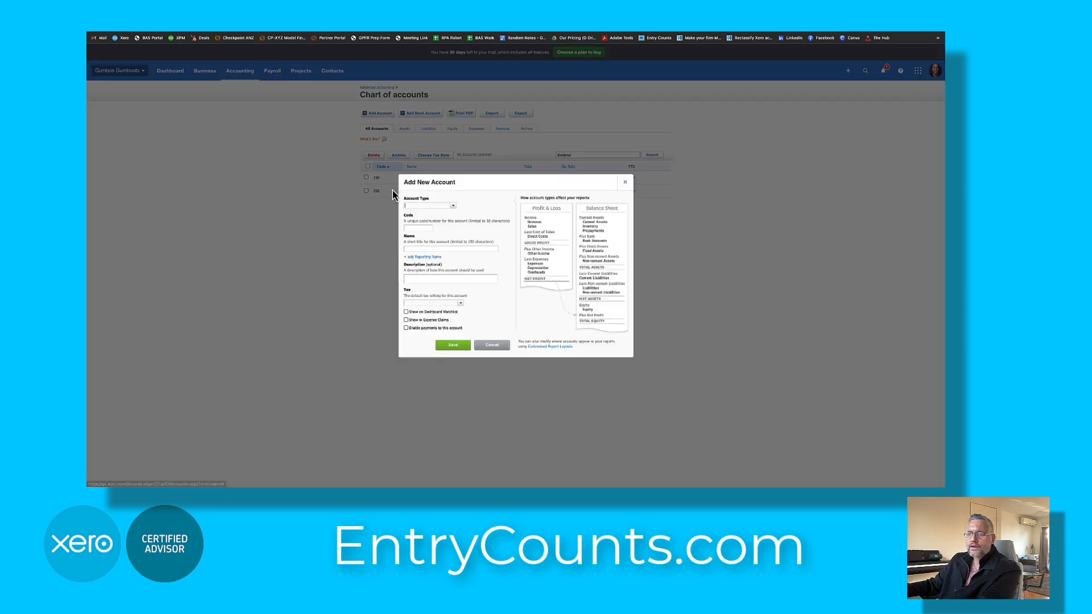
type("eq")
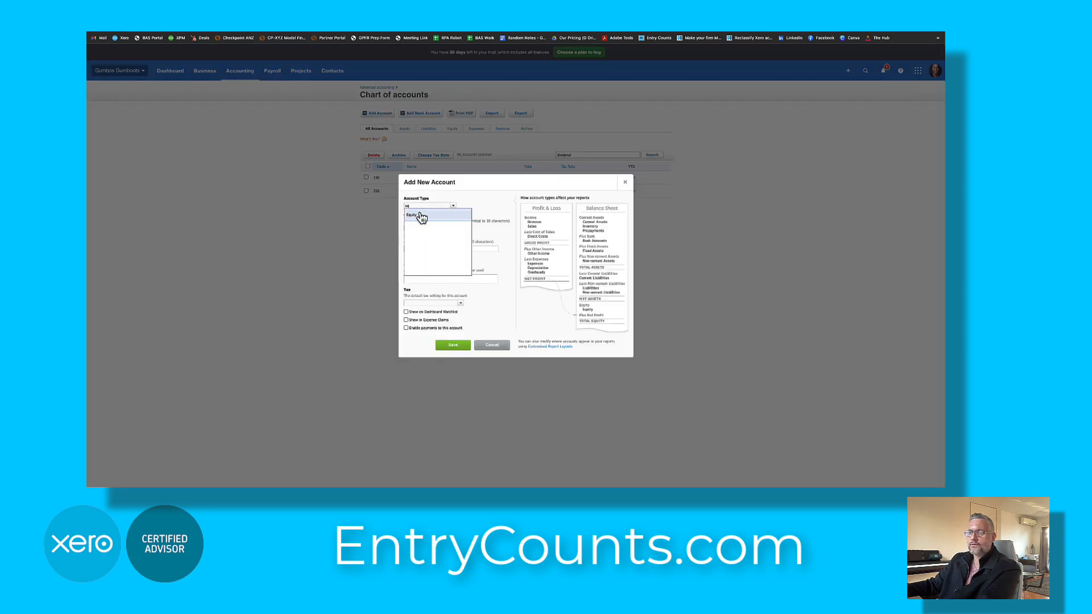
left_click(422, 216)
type("950")
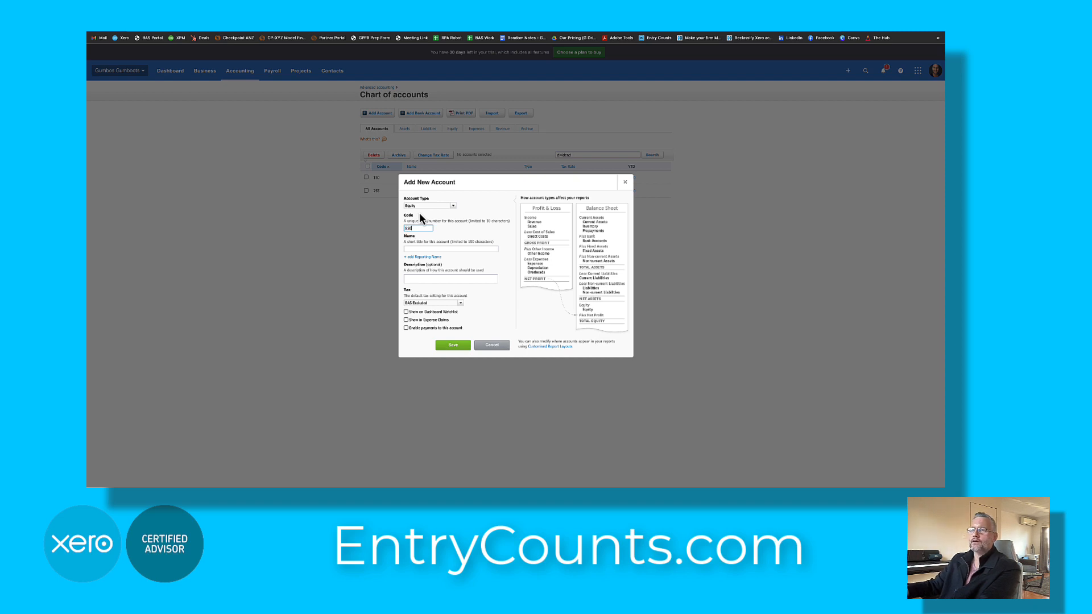
key("Tab")
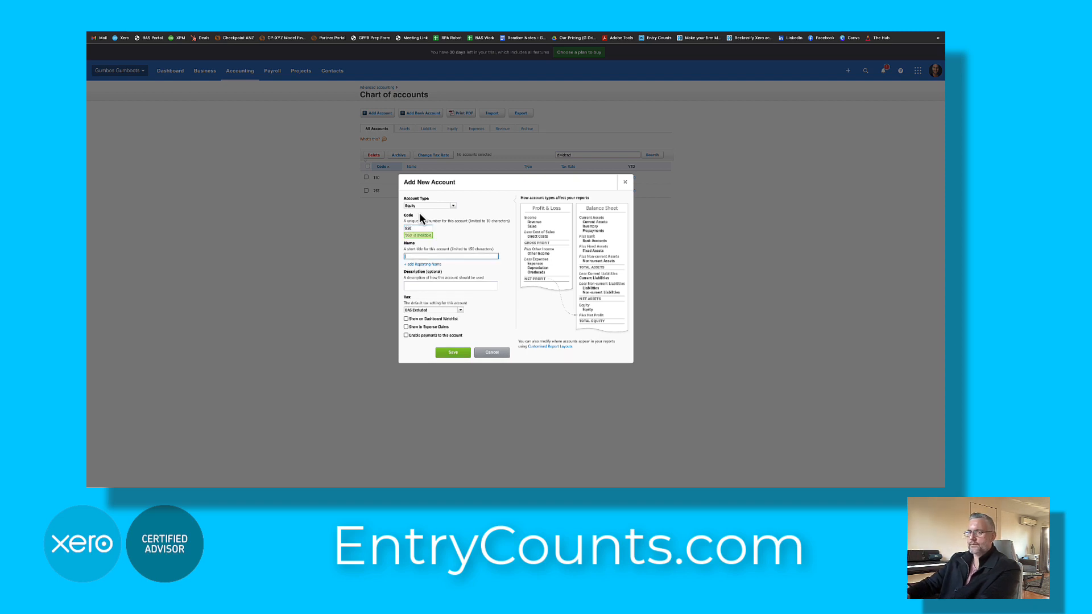
key("ctrl+v")
type("(")
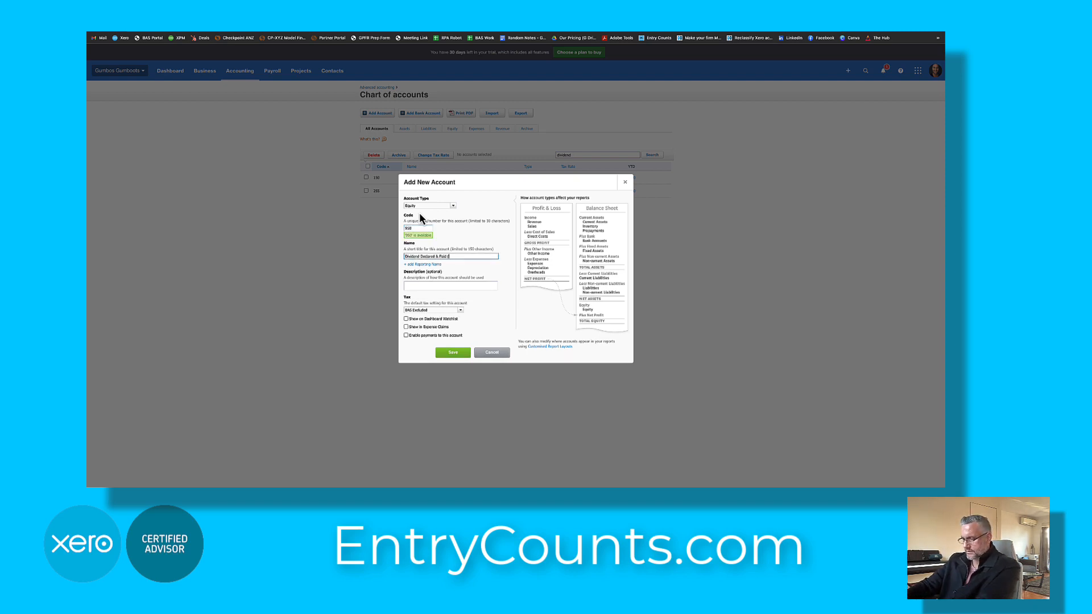
type("Equity)")
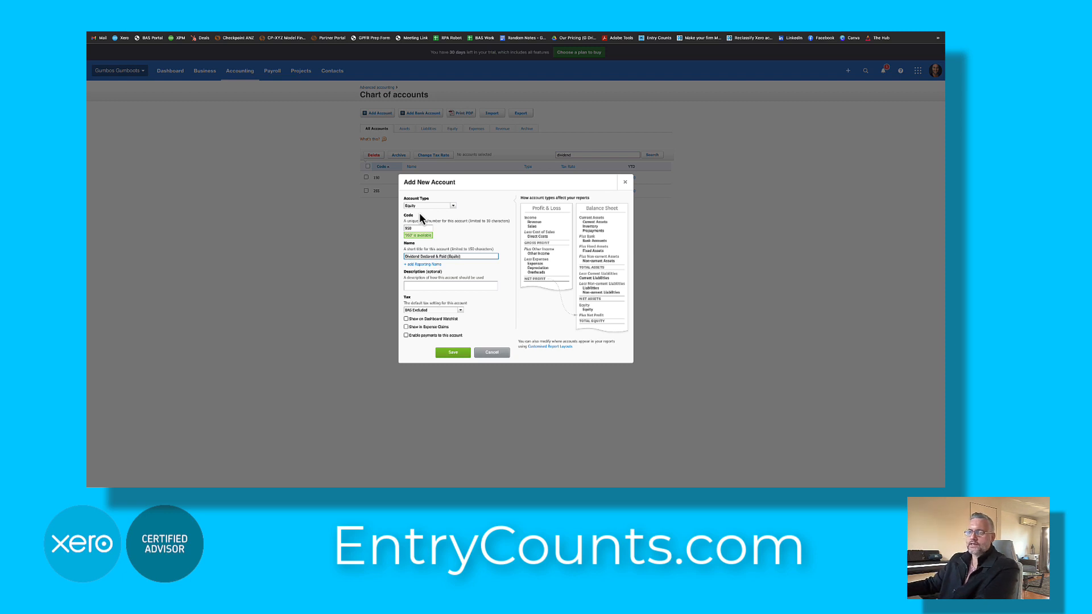
Step: Add the reporting name "Dividend Declared & Paid" to the new dividend equity account and save it
left_click(416, 265)
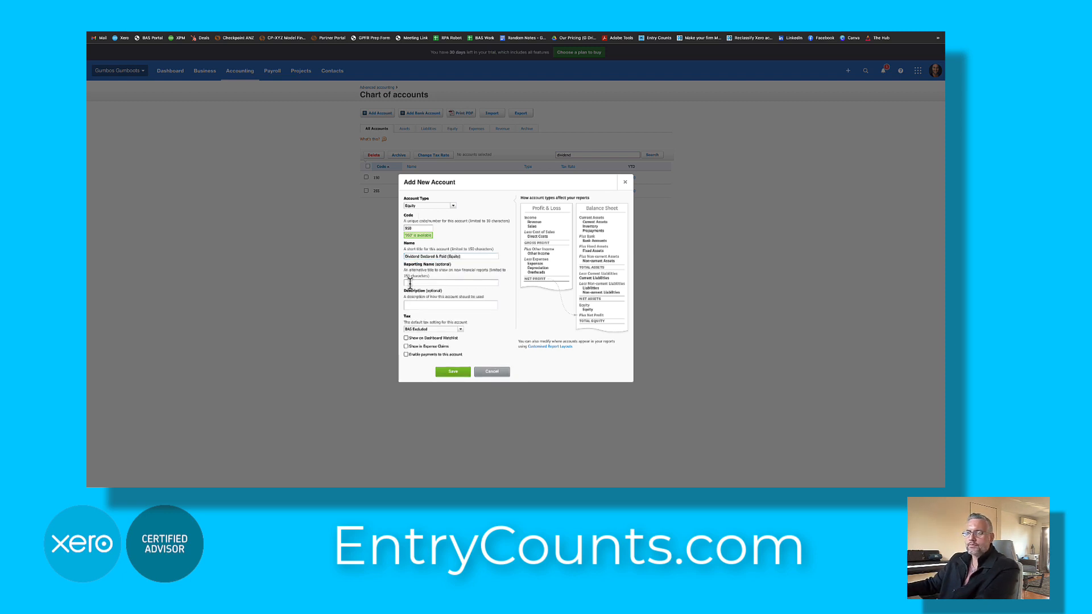
left_click(410, 283)
type("Dividend Declared & Paid")
key("Tab")
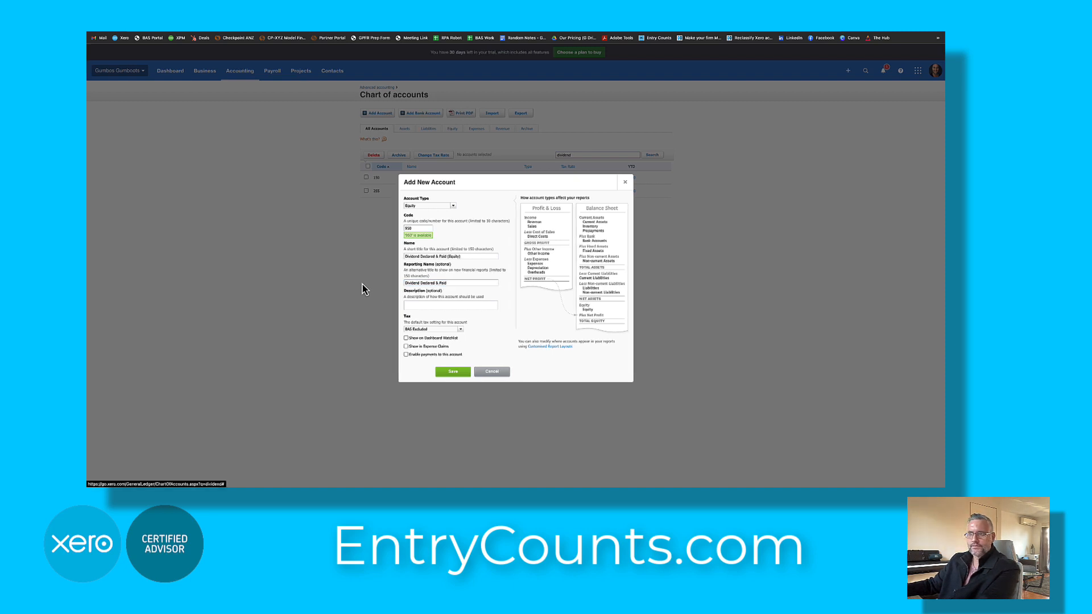
left_click(453, 372)
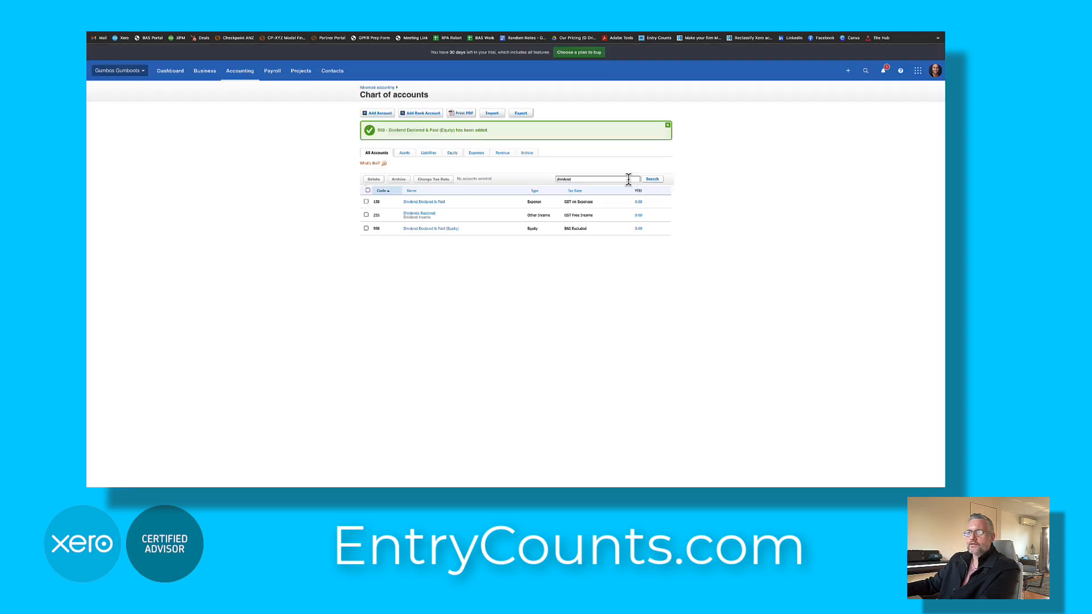
Step: Search the chart of accounts for "income tax" and copy the name of the Income Tax Expense account
double_click(601, 178)
type("income tax")
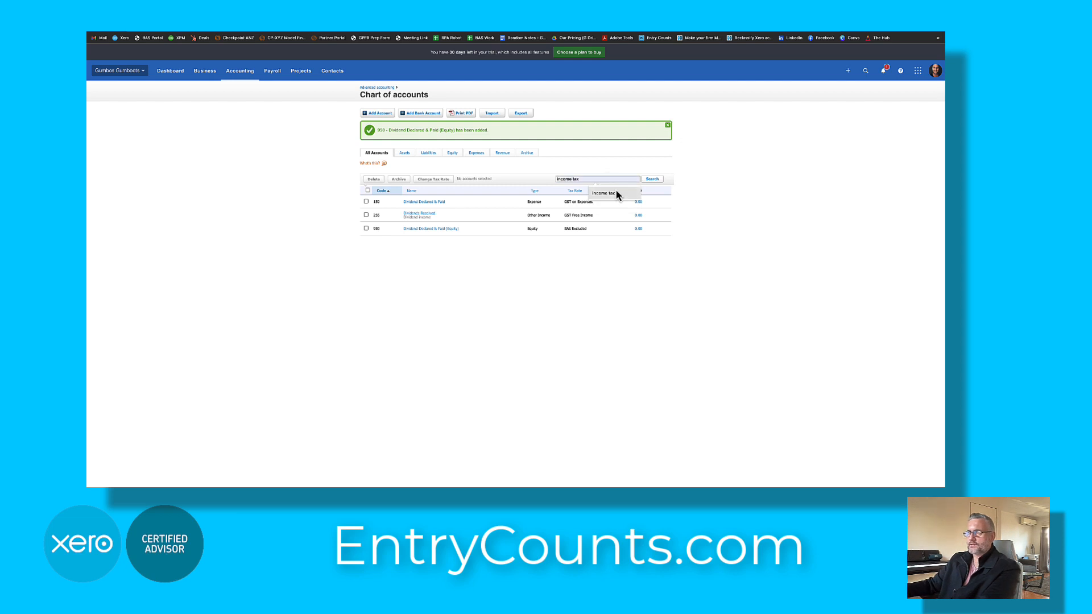
left_click(616, 192)
left_click(647, 181)
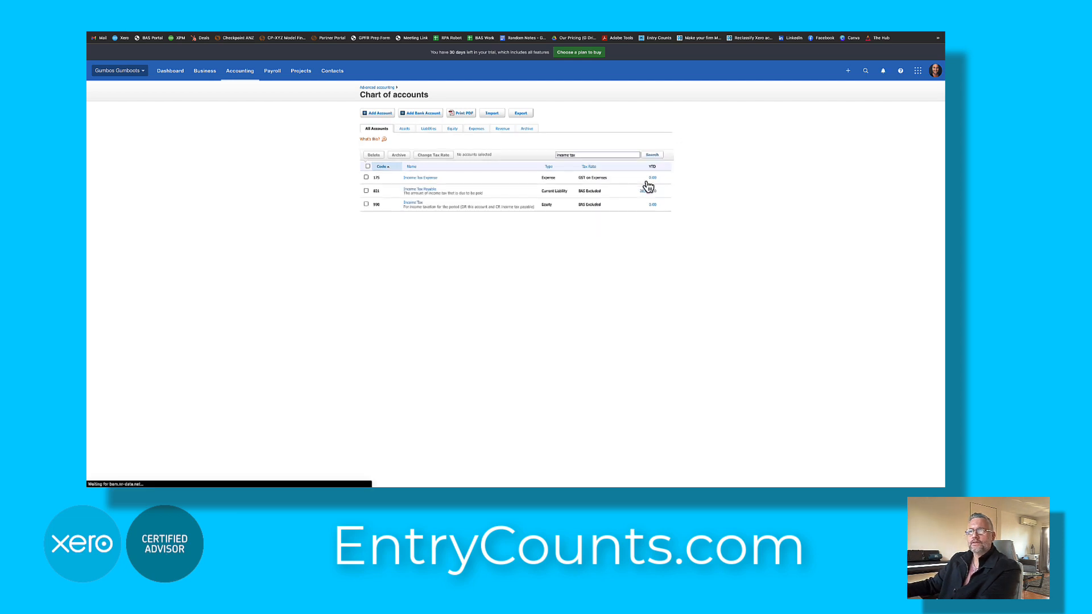
left_click(433, 181)
triple_click(422, 250)
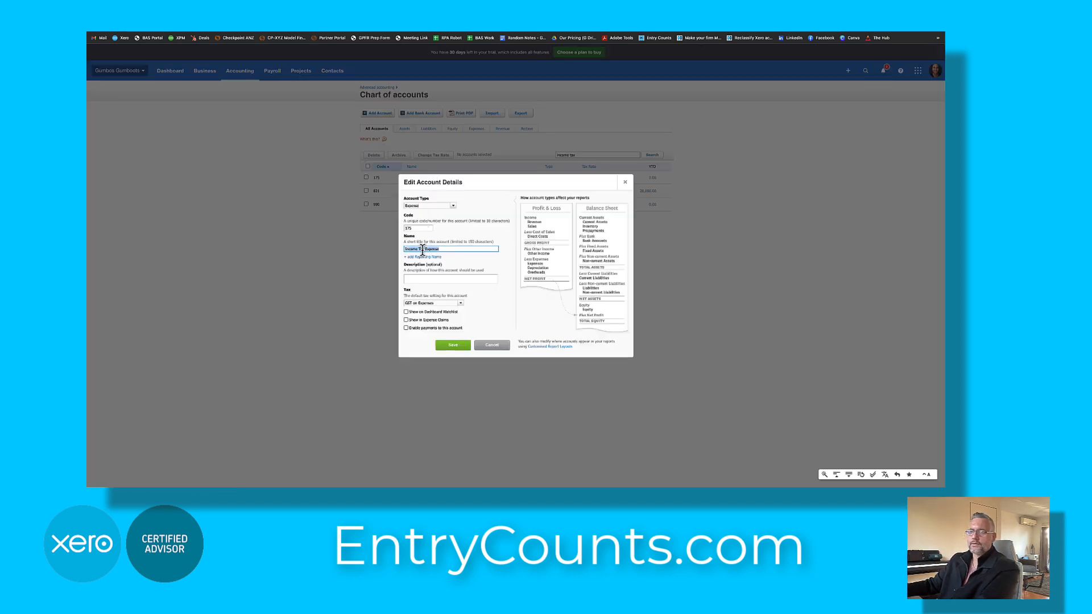
key("Escape")
Step: Start a new Equity account with code 975 and the name "Income Tax (Equity)"
left_click(378, 113)
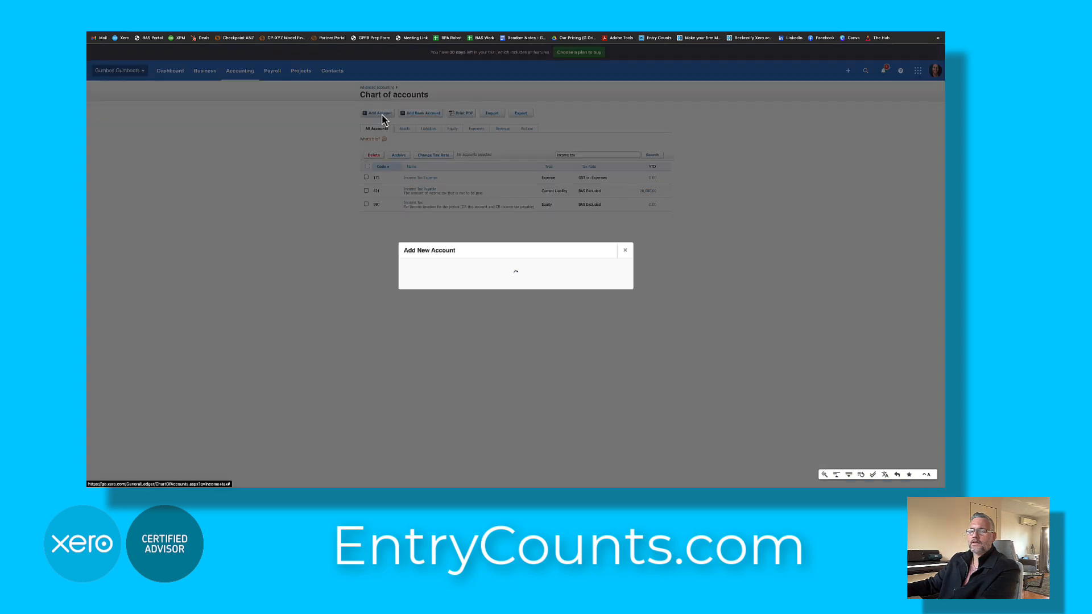
left_click(420, 206)
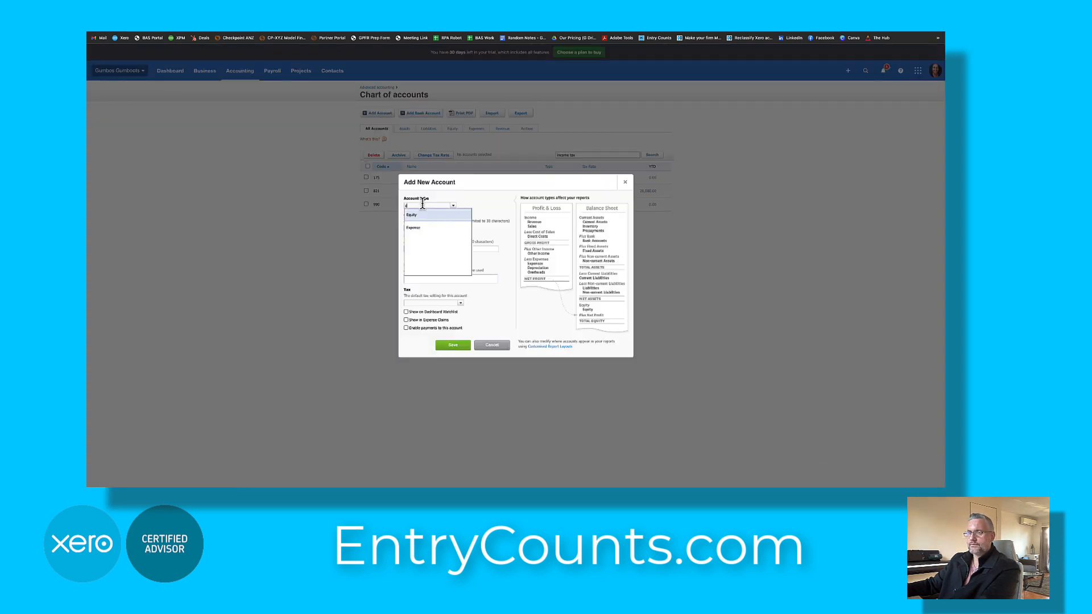
left_click(423, 219)
type("875")
key("Tab")
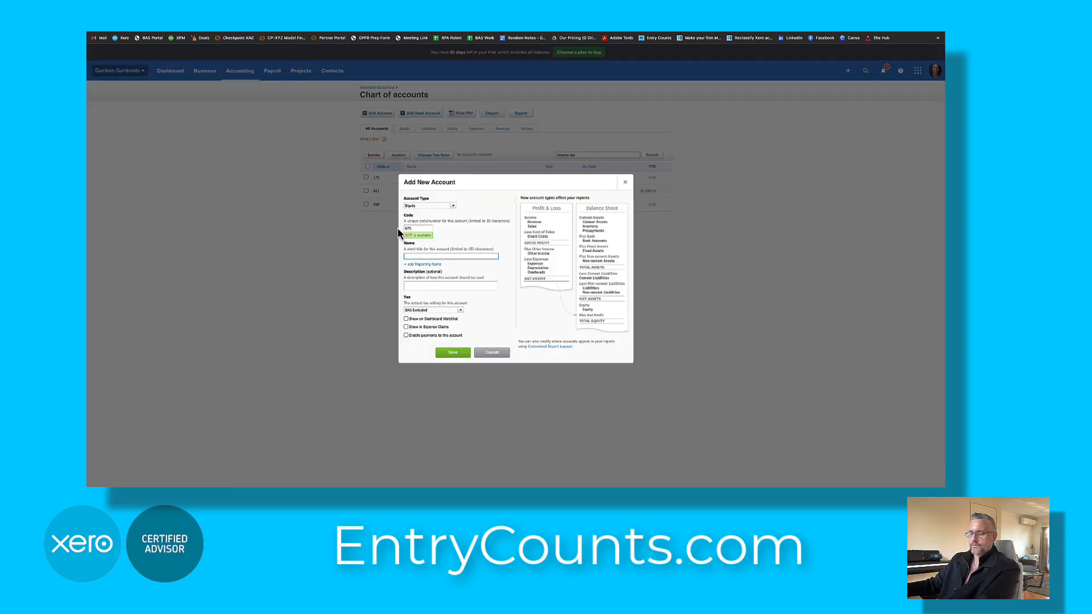
type("Income Tax Expense")
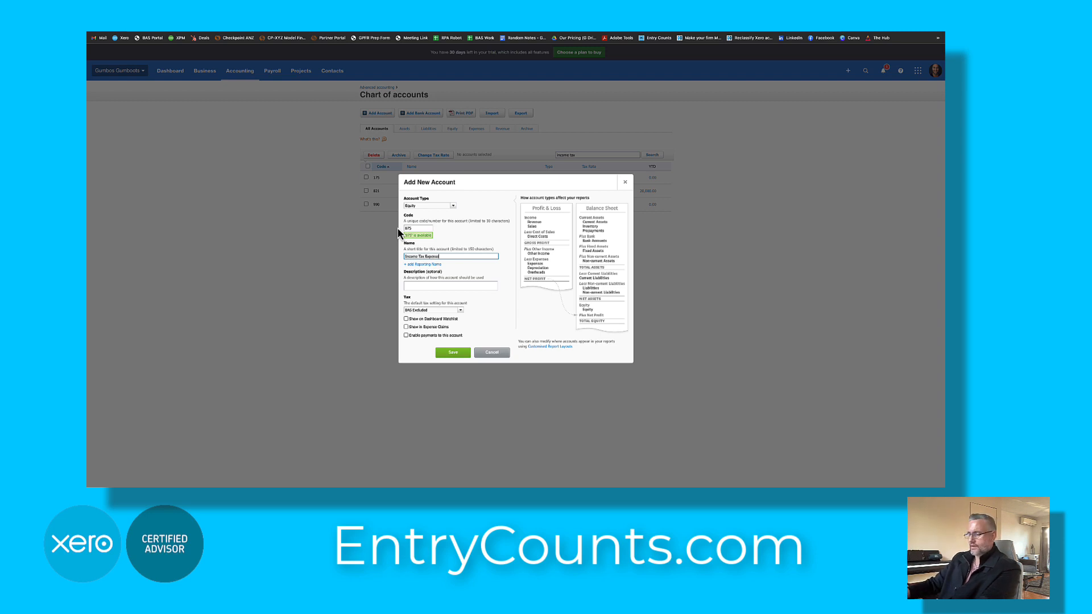
key("BackSpace")
key("BackSpace")
key("BackSpace")
key("BackSpace")
key("BackSpace")
key("BackSpace")
type("(")
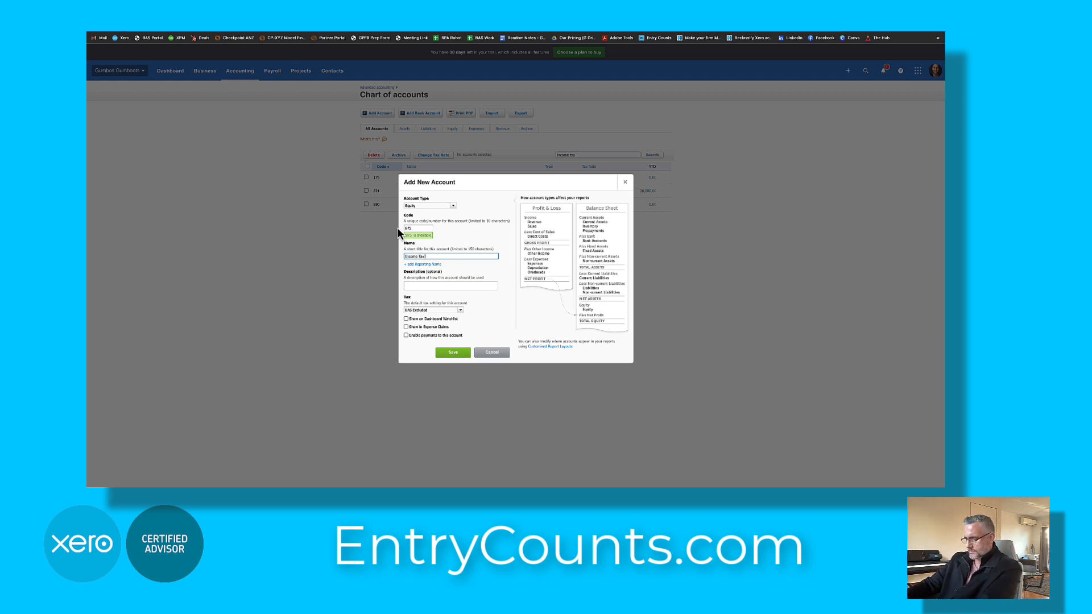
type("Equity)")
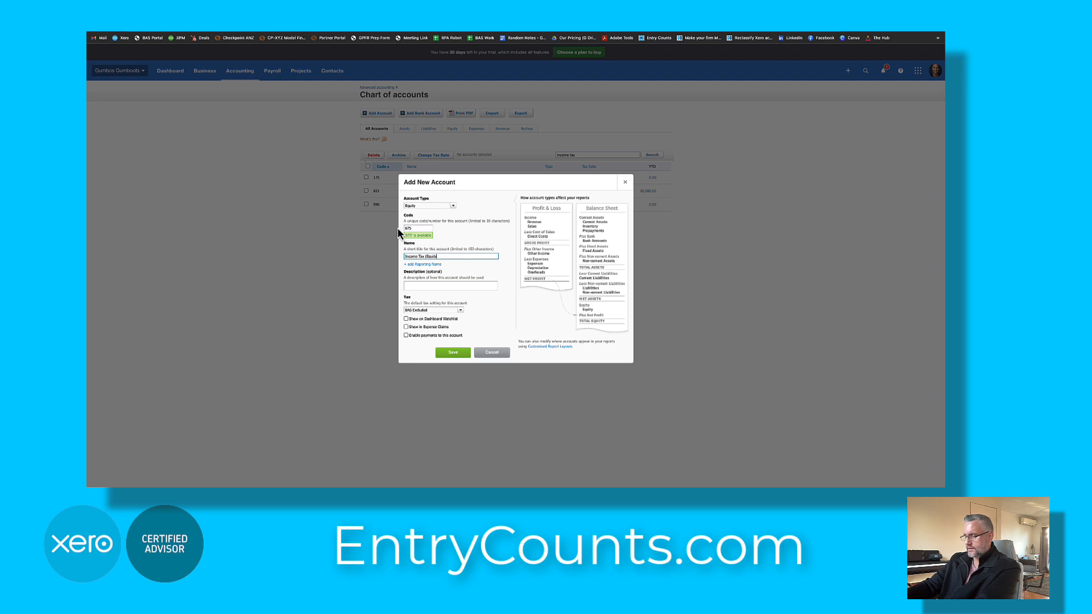
Step: Add the reporting name "Income Tax" to the new income tax equity account and save it
left_click(421, 264)
triple_click(421, 256)
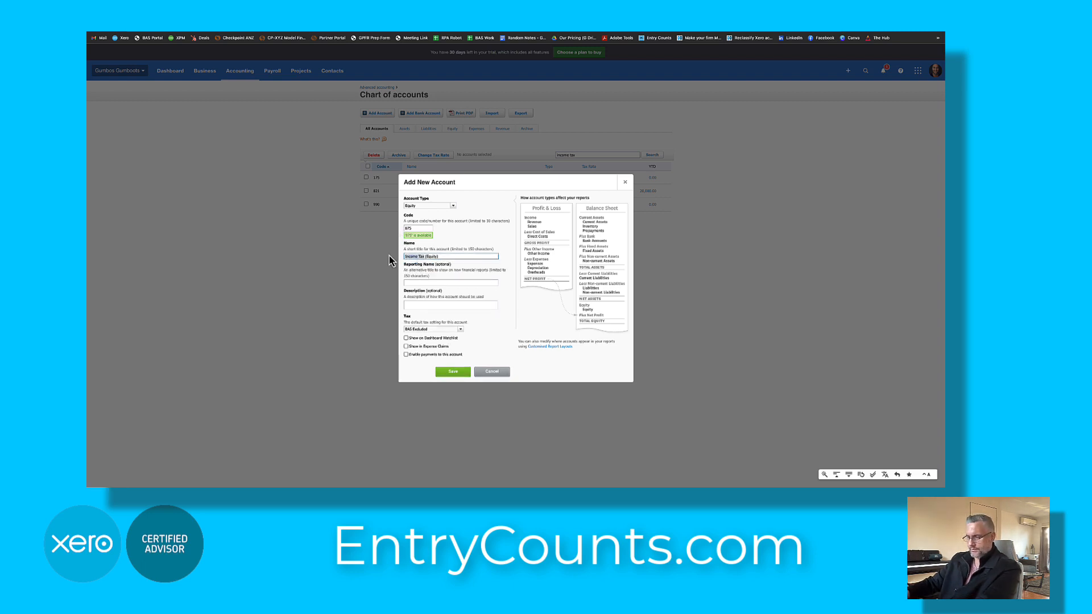
key("super+c")
key("Tab")
key("super+v")
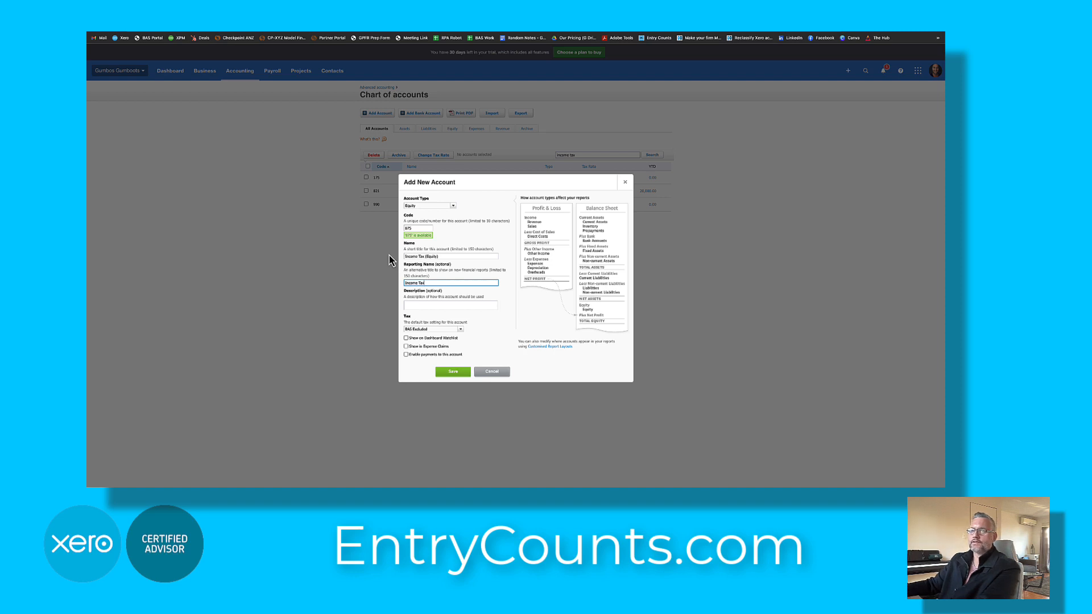
left_click(446, 372)
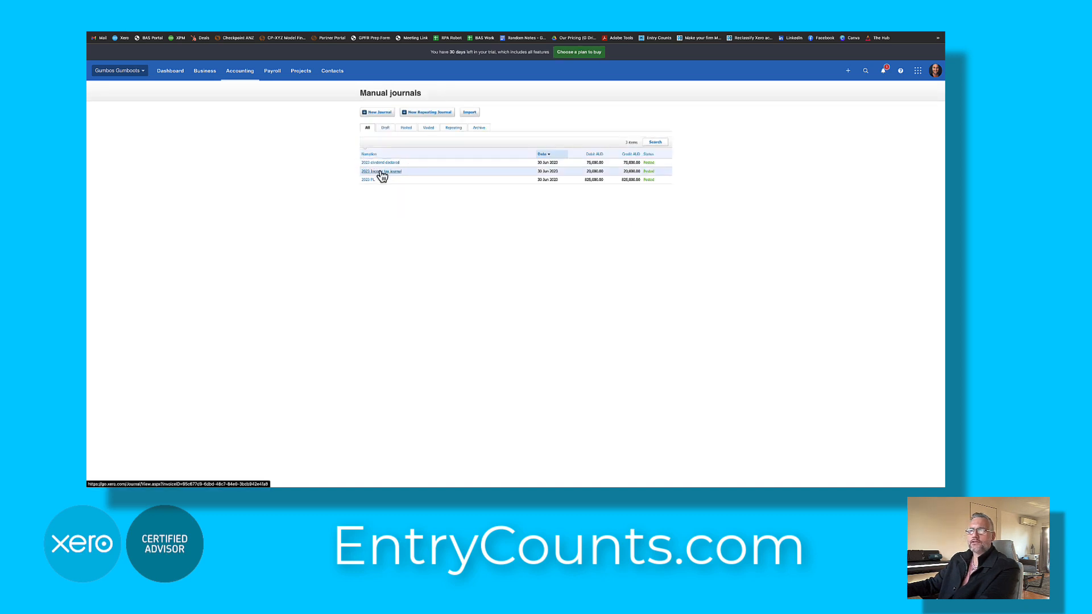
Step: Edit the posted 2023 income tax journal, change its Income Tax Expense line to the Income Tax (Equity) account, and post it again
left_click(382, 172)
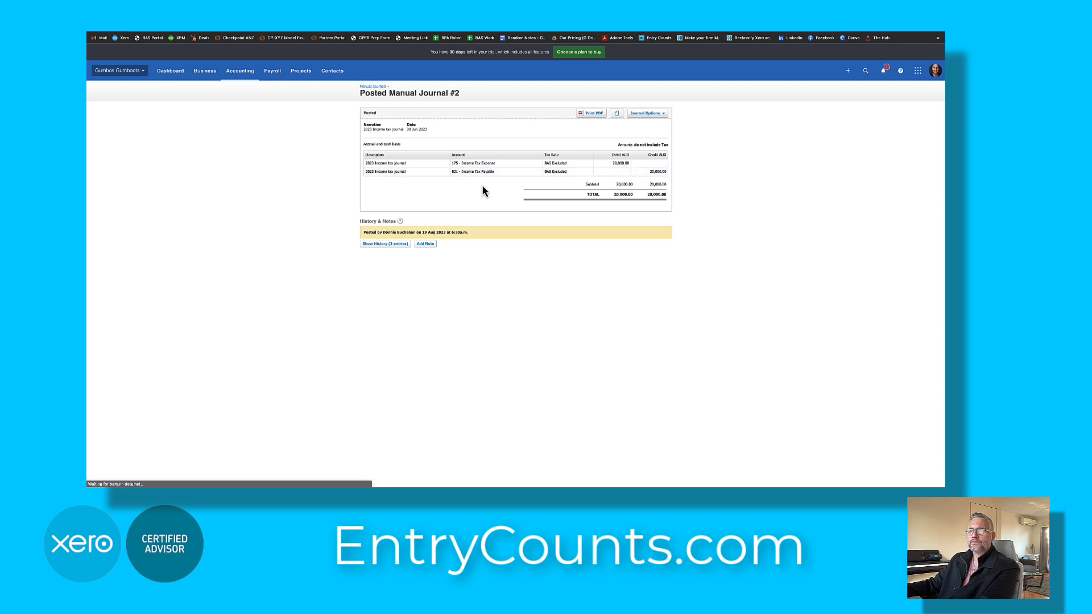
left_click(667, 116)
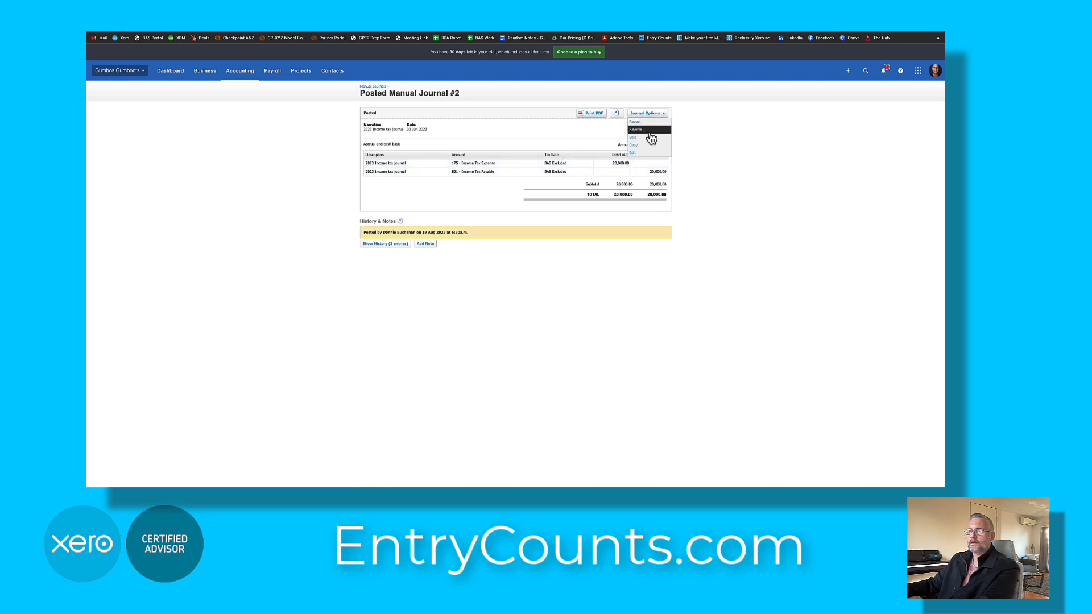
left_click(639, 152)
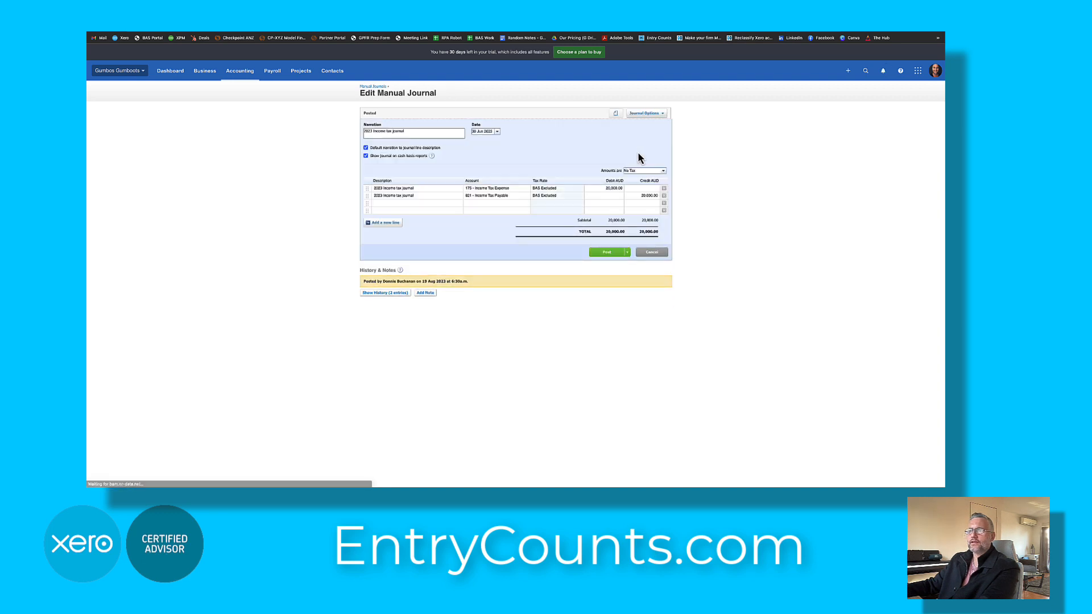
left_click(483, 189)
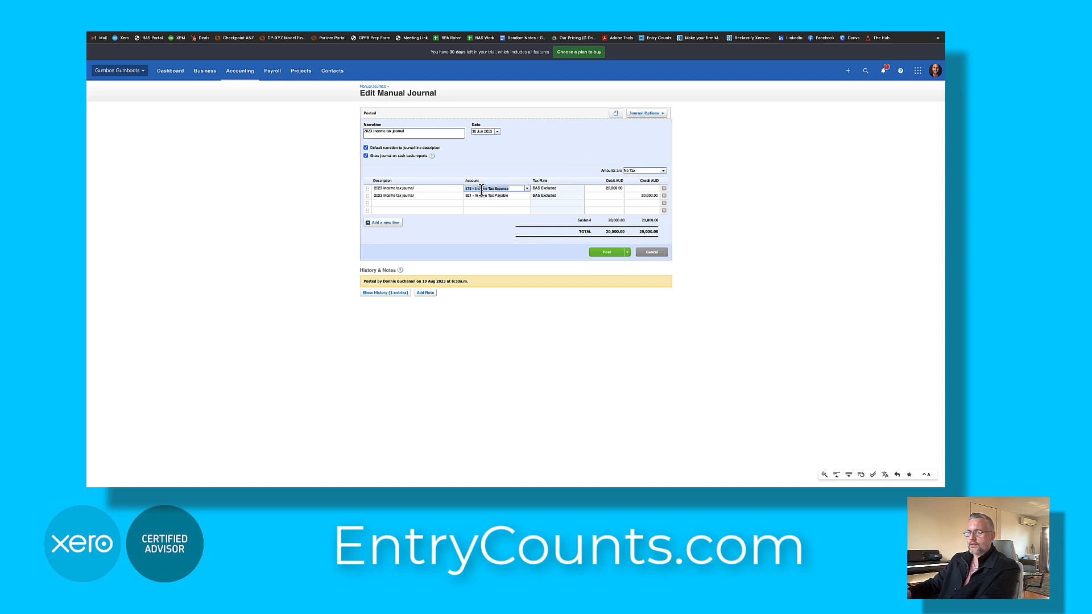
type("income tax")
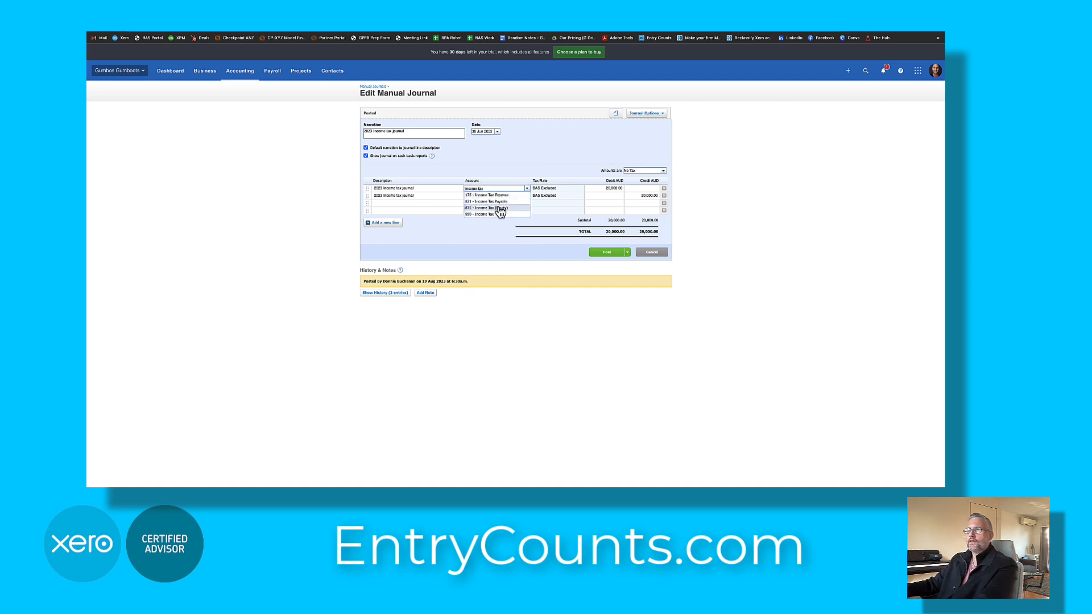
left_click(499, 207)
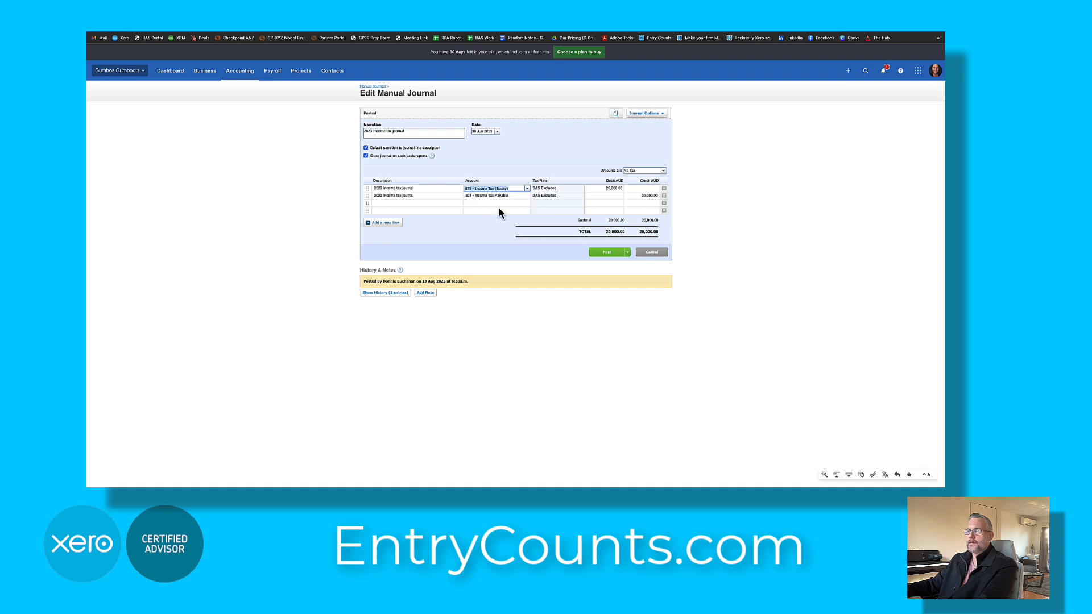
left_click(605, 253)
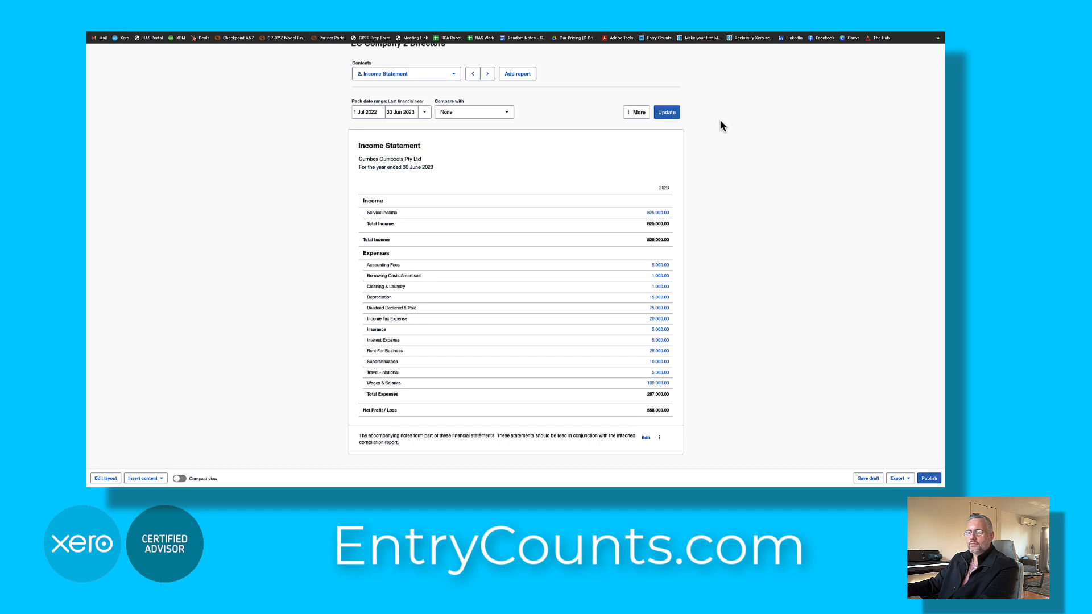
Step: Update the Income Statement in the EC Company 2 Directors report pack to reflect the reclassified journals
left_click(667, 112)
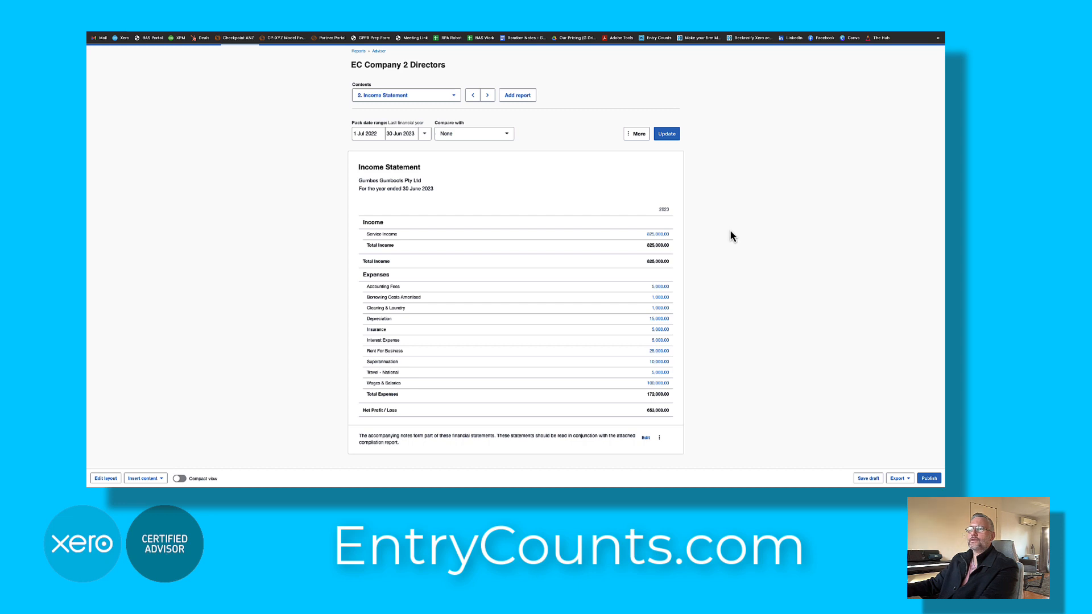
scroll(730, 230, "up", 1)
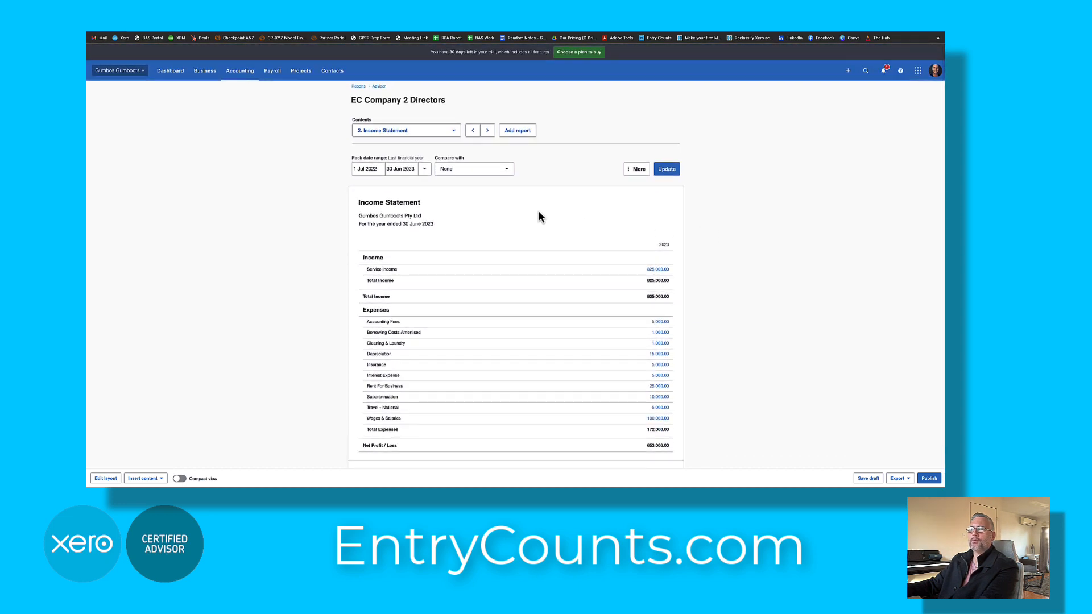
Step: In the advanced accounting report codes, map the Income Tax (Equity) account to User defined equity 3
left_click(242, 72)
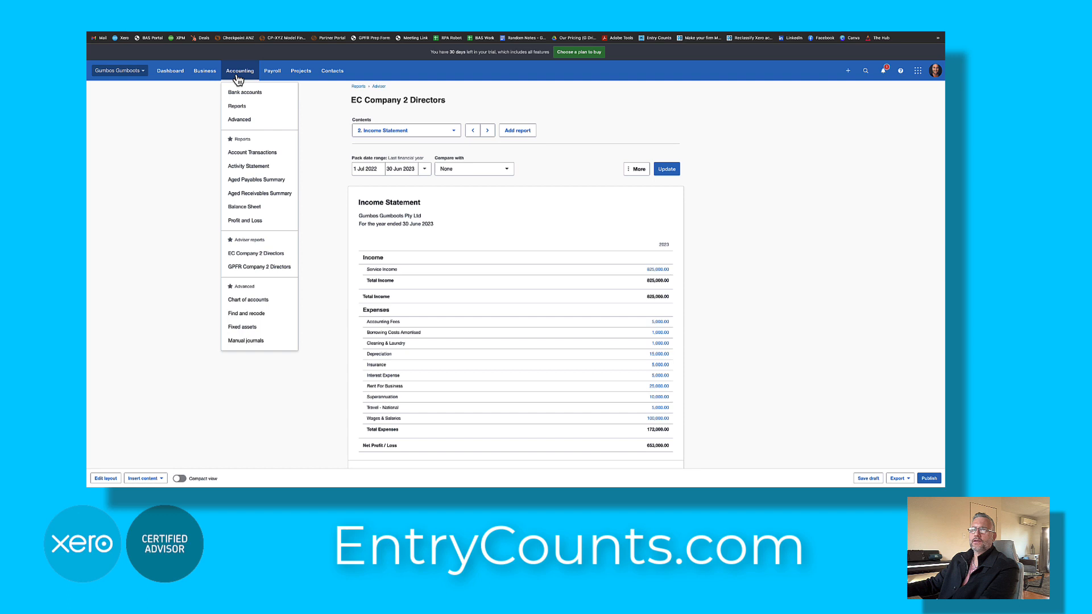
left_click(245, 119)
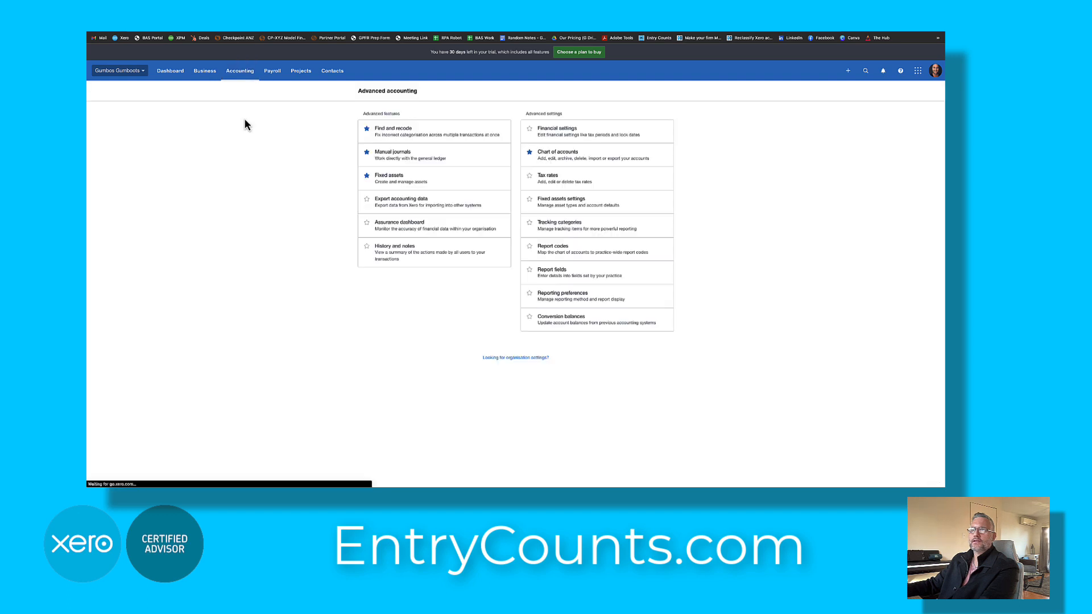
left_click(568, 259)
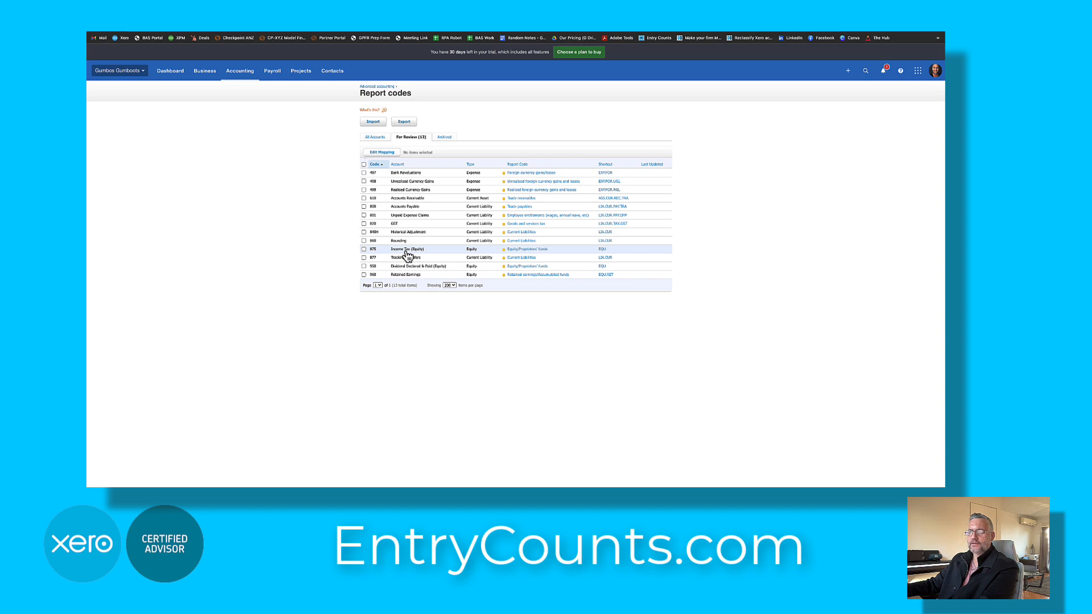
left_click(407, 254)
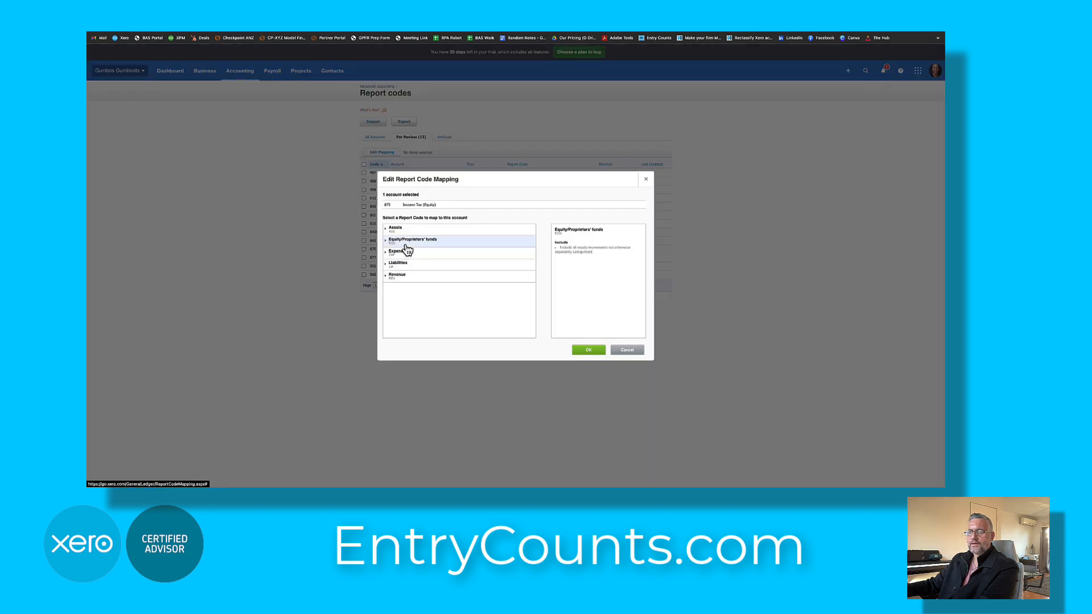
scroll(410, 262, "down", 3)
left_click(431, 297)
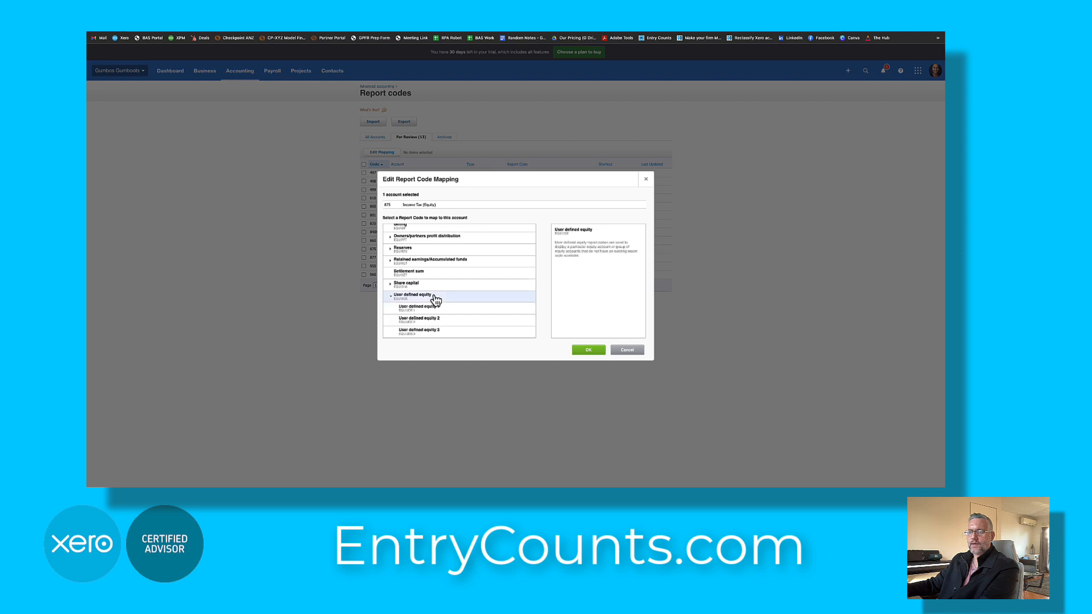
left_click(479, 335)
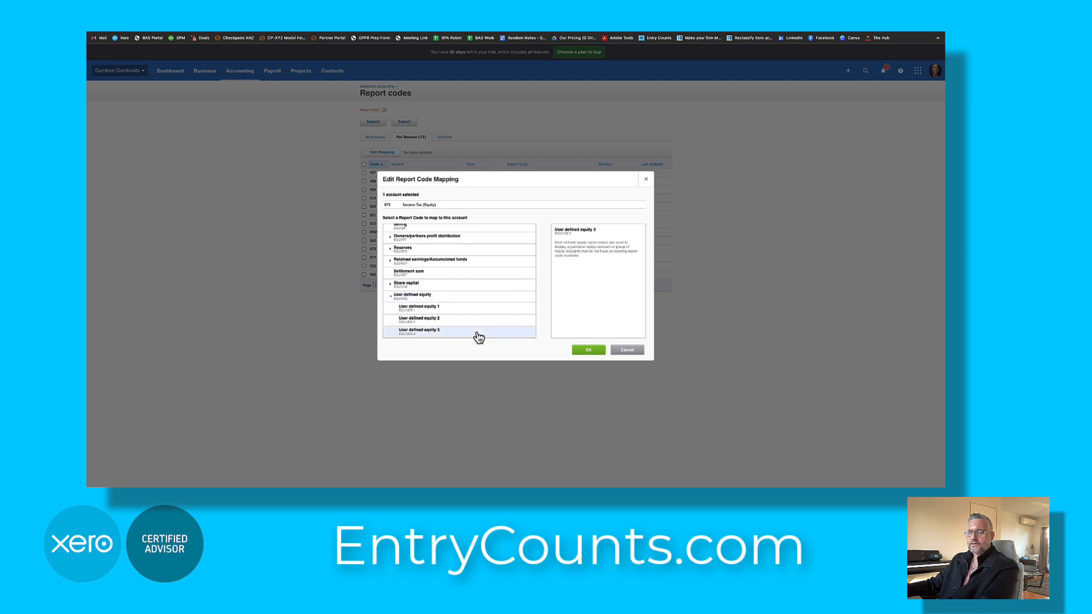
left_click(593, 355)
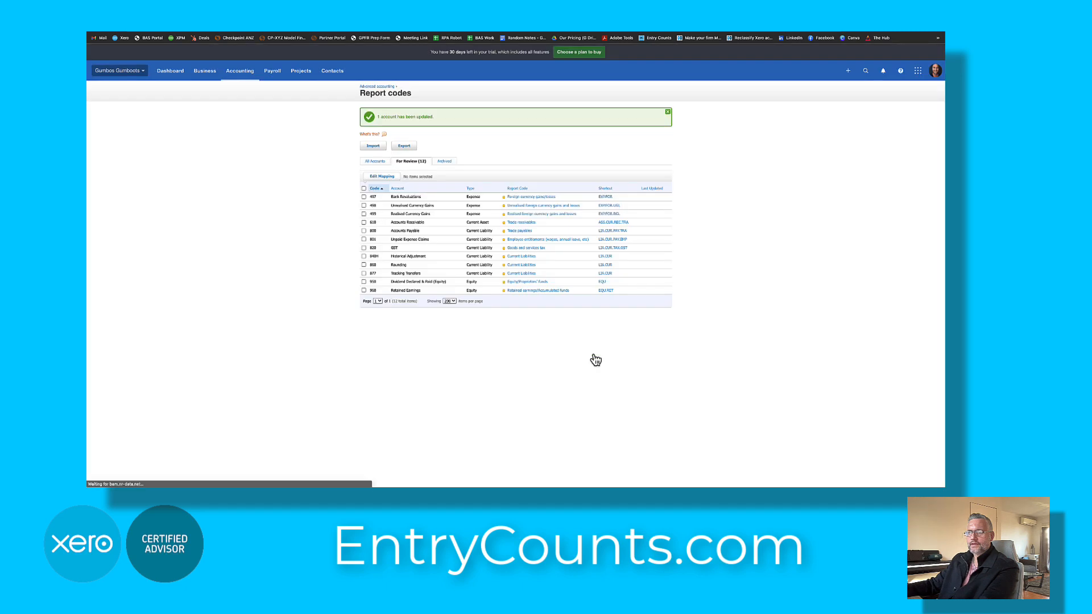
Step: Remap the Dividend Declared & Paid (Equity) account to a report code under Retained earnings/Accumulated funds within Equity/Proprietors' funds
left_click(417, 283)
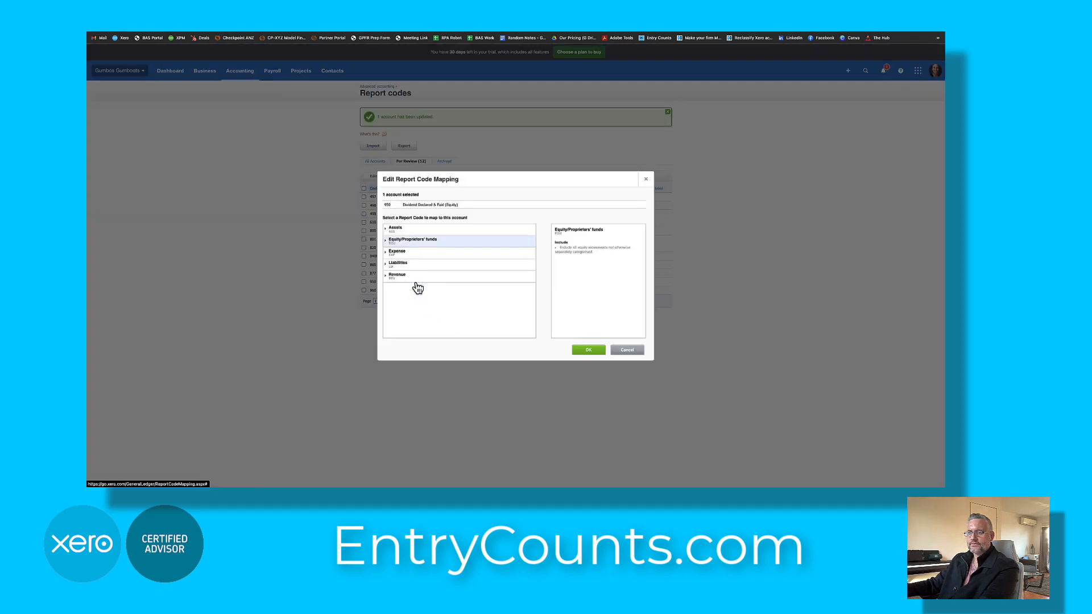
left_click(428, 242)
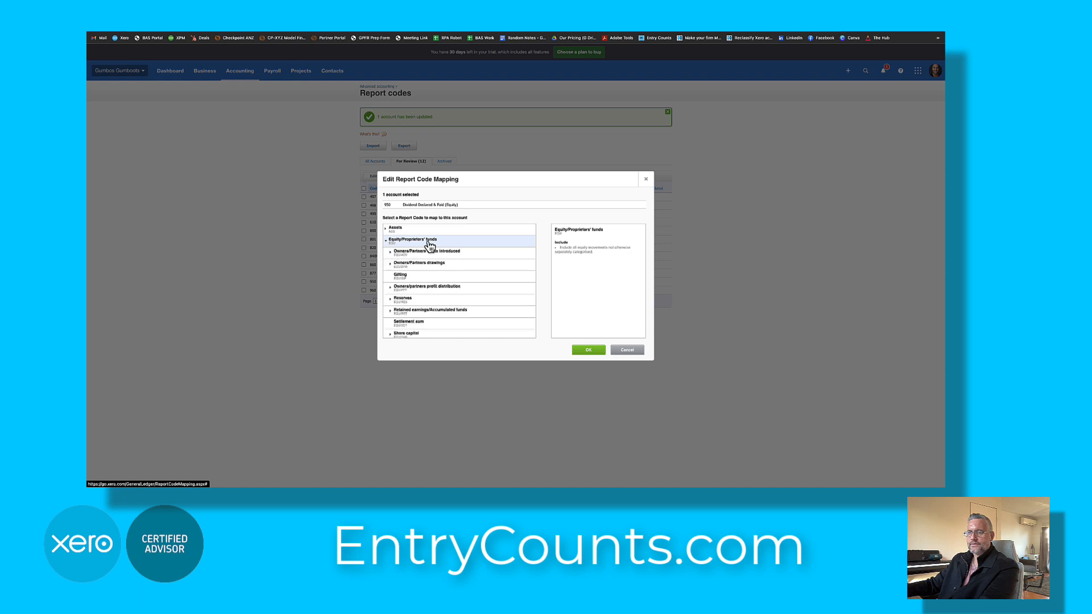
left_click(445, 313)
left_click(467, 335)
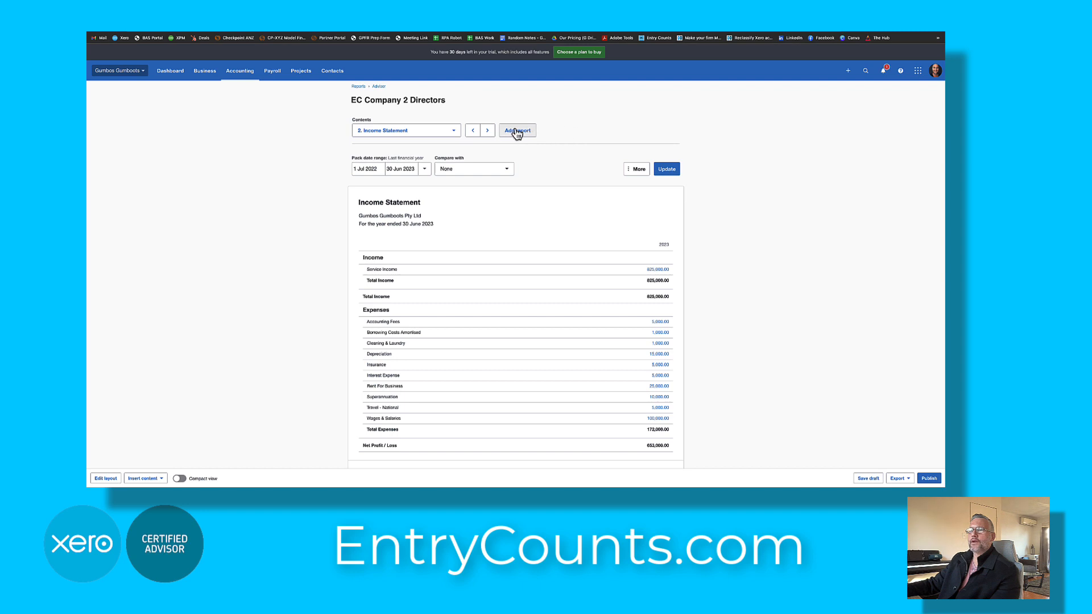
Step: Run the pack's Appropriation Statement for this financial year, 1 Jul 2023 to 30 Jun 2024, with a 1 year comparison
left_click(455, 133)
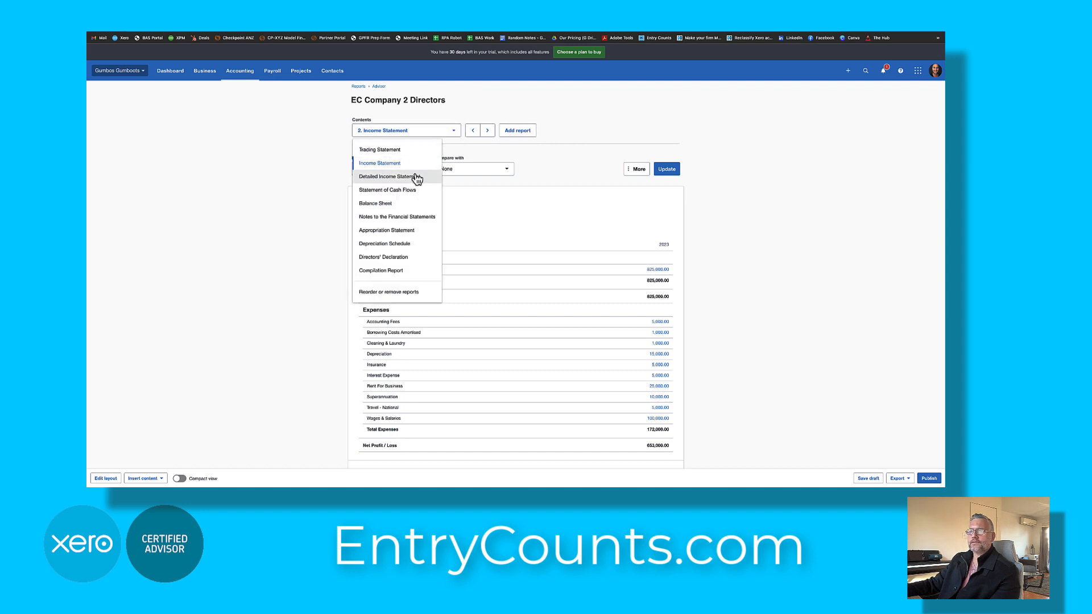
left_click(421, 229)
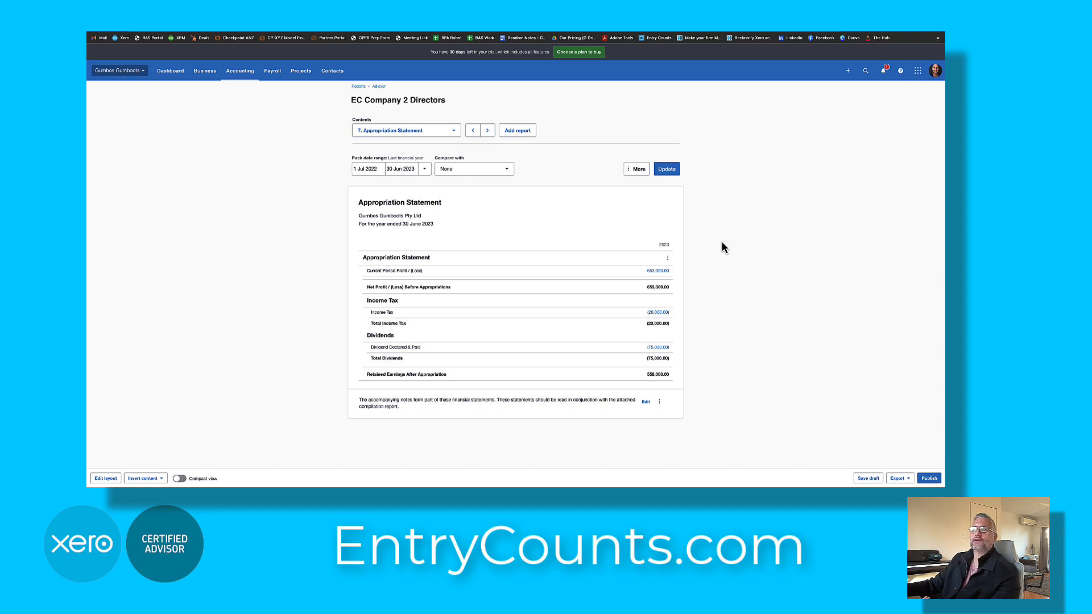
left_click(425, 171)
left_click(436, 216)
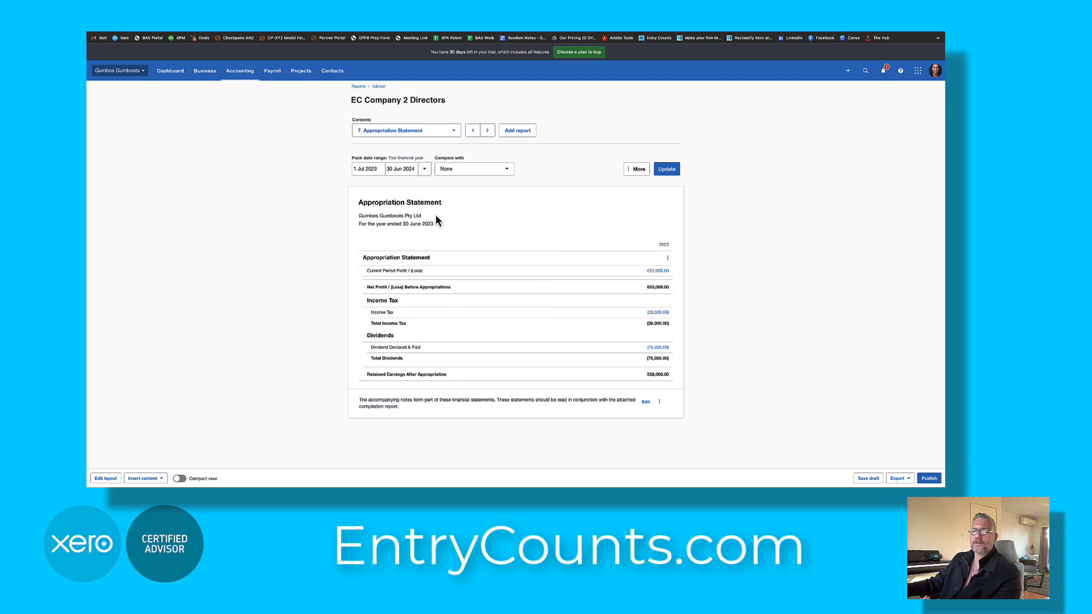
left_click(503, 175)
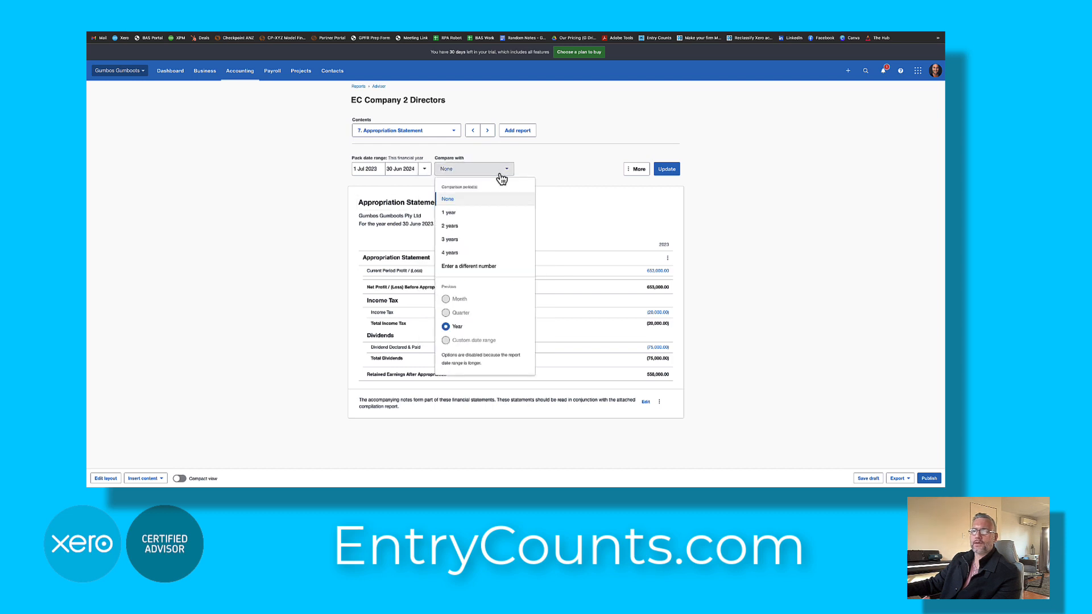
left_click(479, 212)
left_click(665, 170)
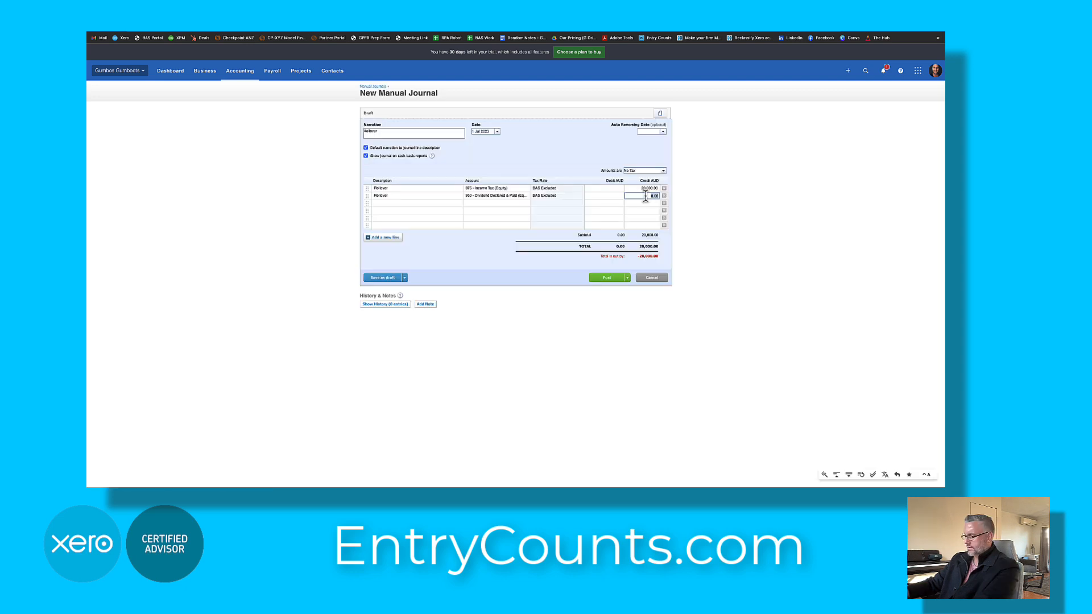
Step: Complete the Rollover journal with a 75,000 credit to Dividend Declared & Paid (Equity) and a 95,000 debit to Retained Earnings, and post it
key("Tab")
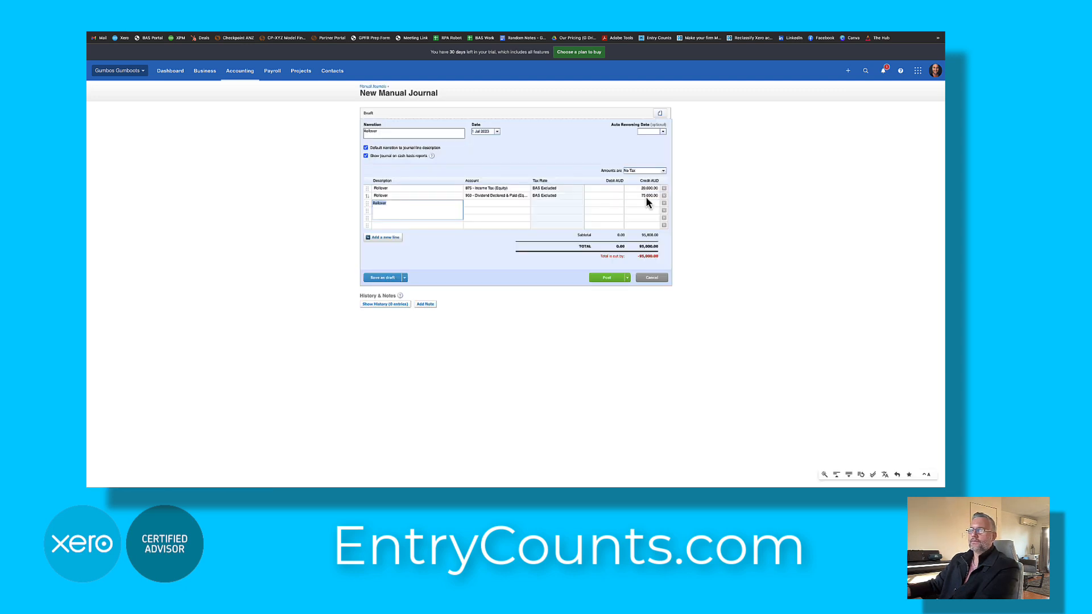
key("Tab")
type("ret")
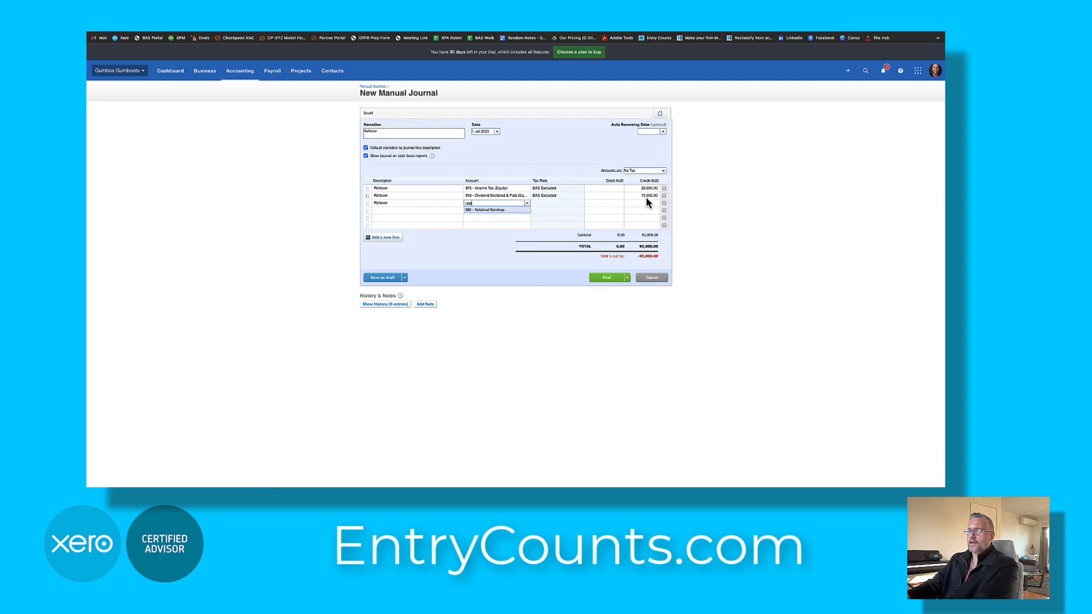
key("Tab")
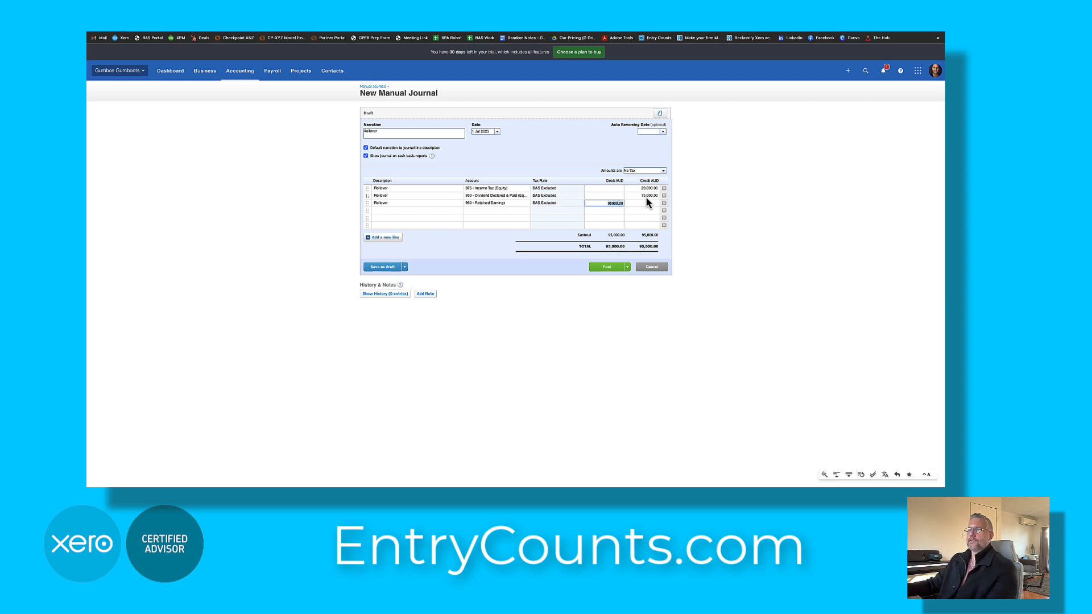
left_click(611, 267)
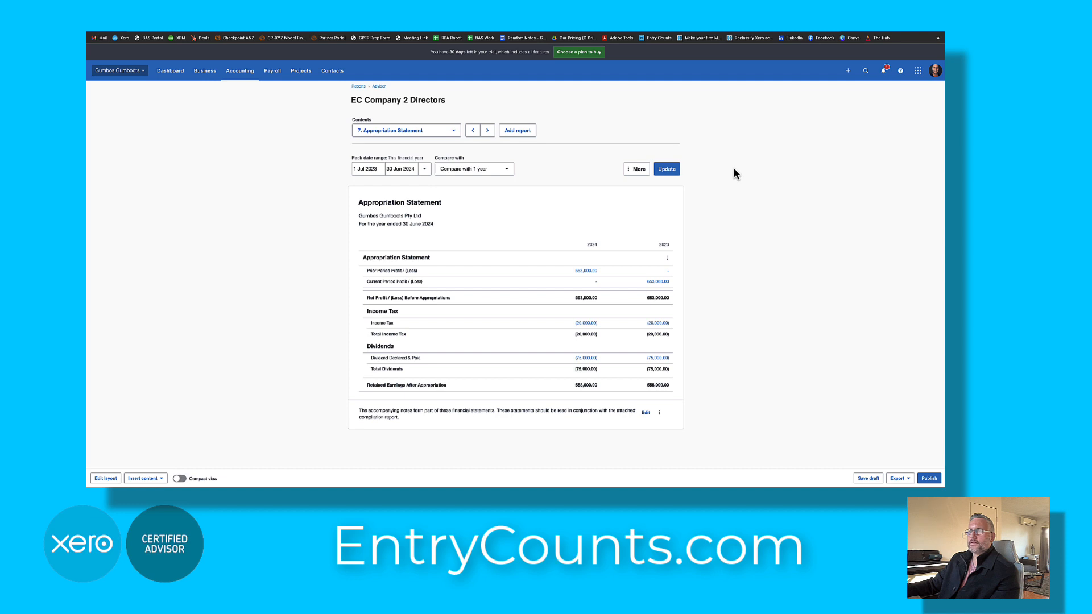
Step: Update the Appropriation Statement to include the posted rollover journal
left_click(670, 169)
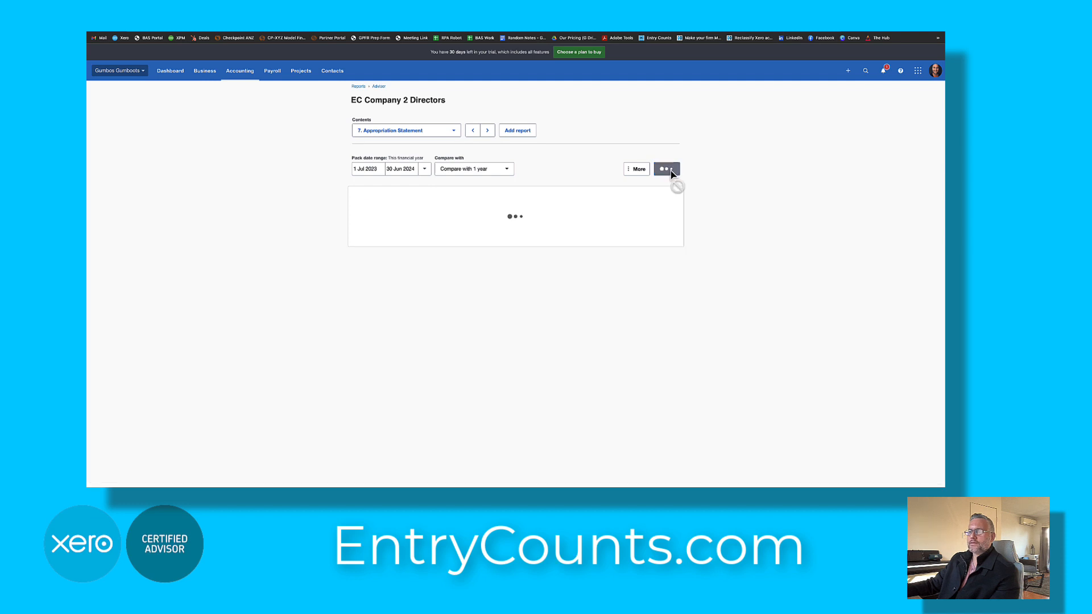